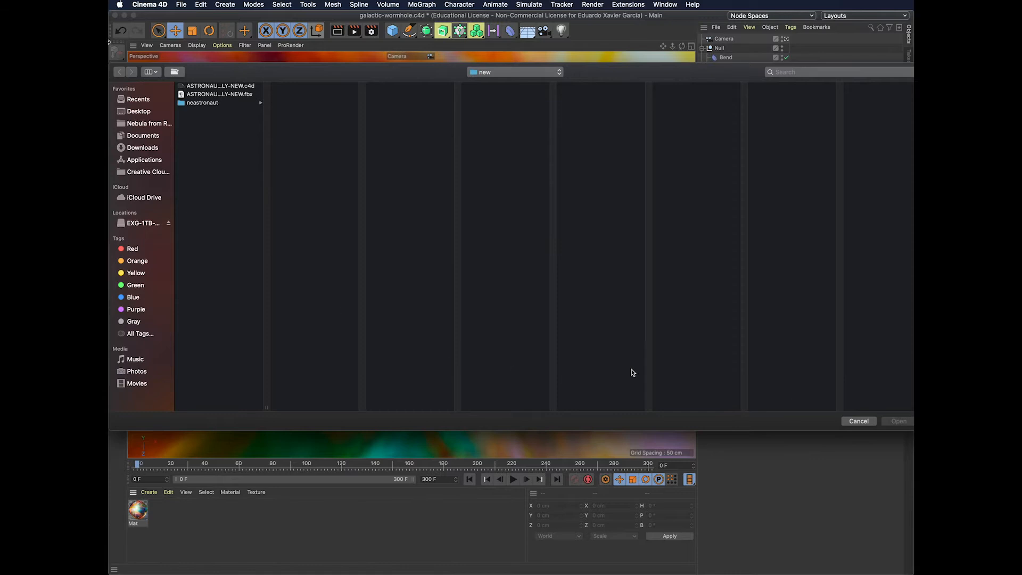
Import Flying.fbx from the galactic-wormhole folder in School Tutorials on the external drive, using the default FBX import settings.
drag(113, 63, 175, 79)
drag(328, 94, 254, 84)
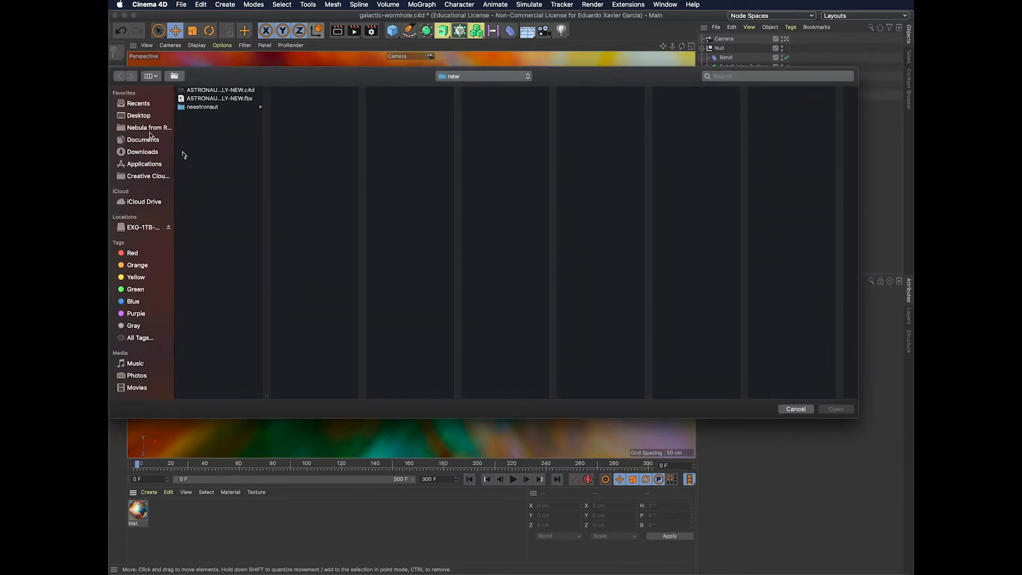
click(136, 228)
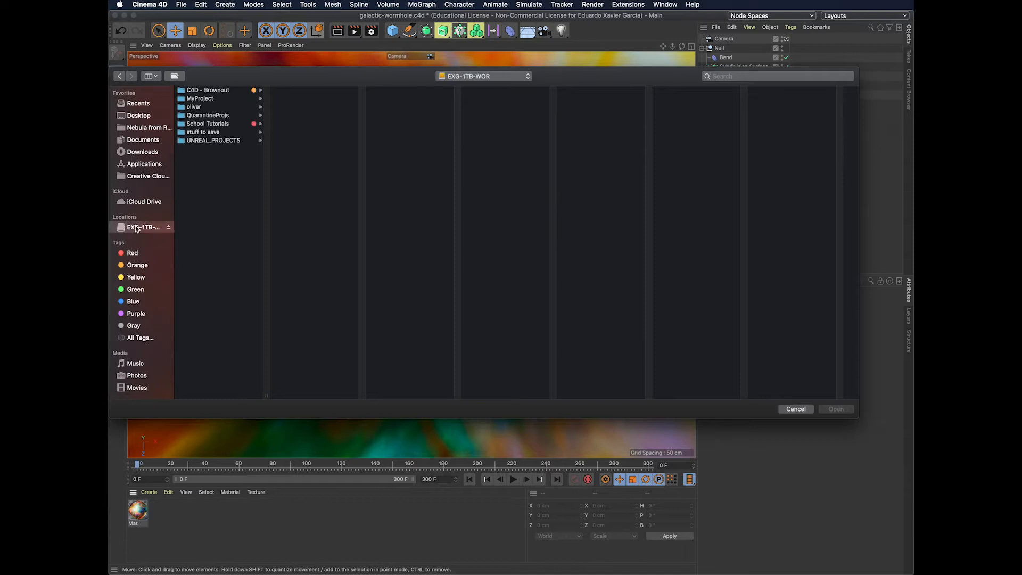
click(229, 123)
click(322, 108)
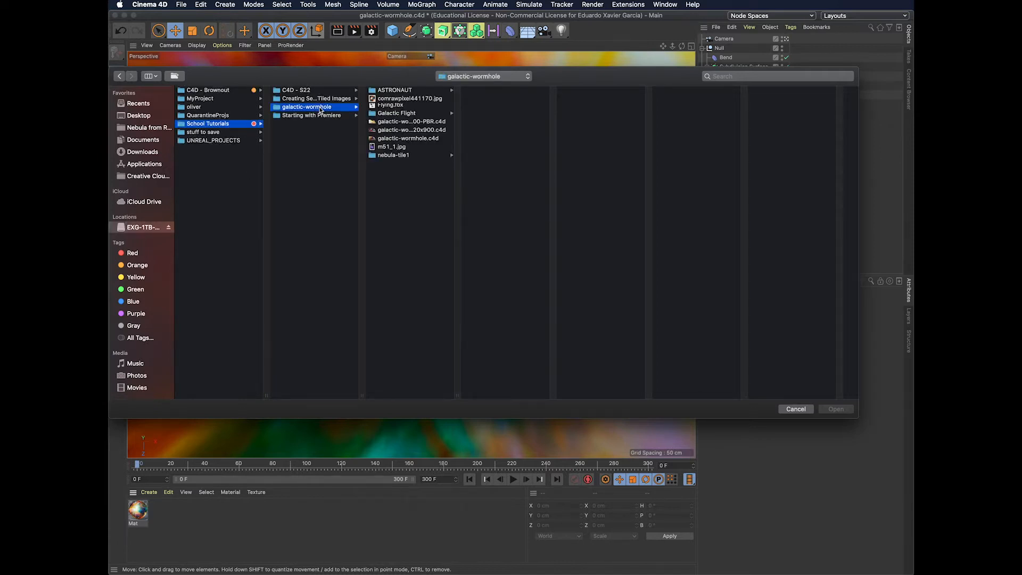
click(382, 108)
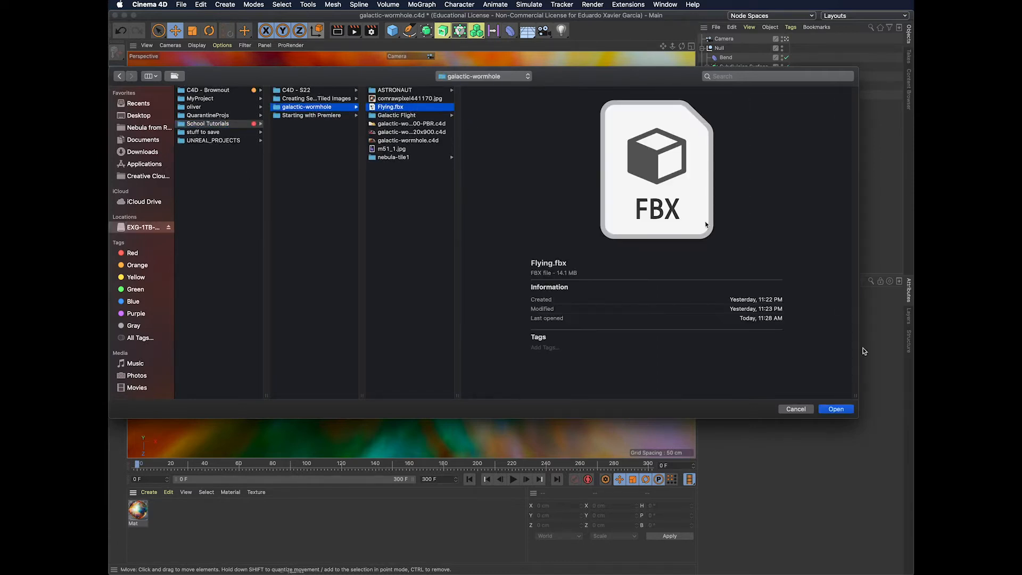
click(837, 409)
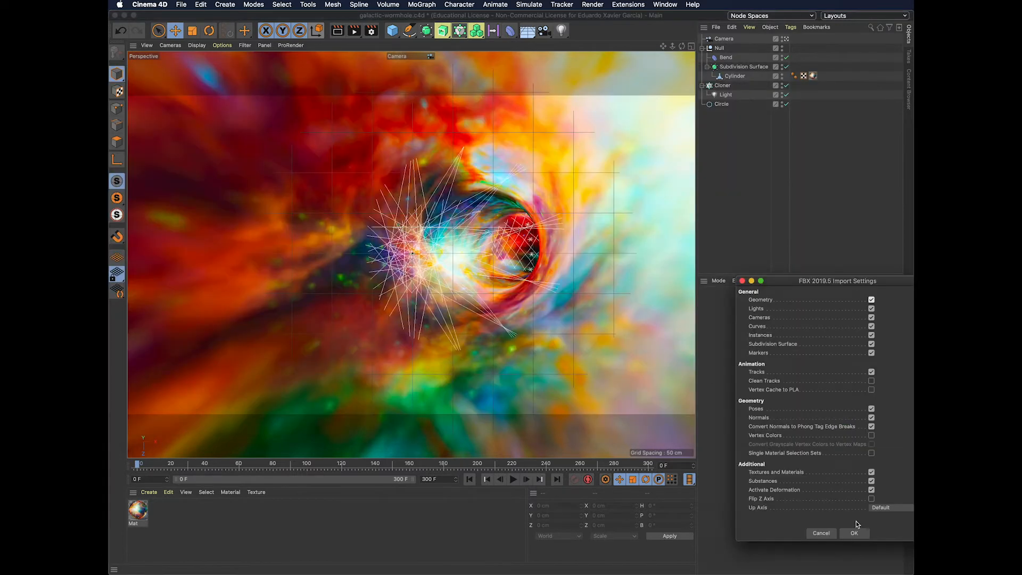
drag(850, 293, 651, 246)
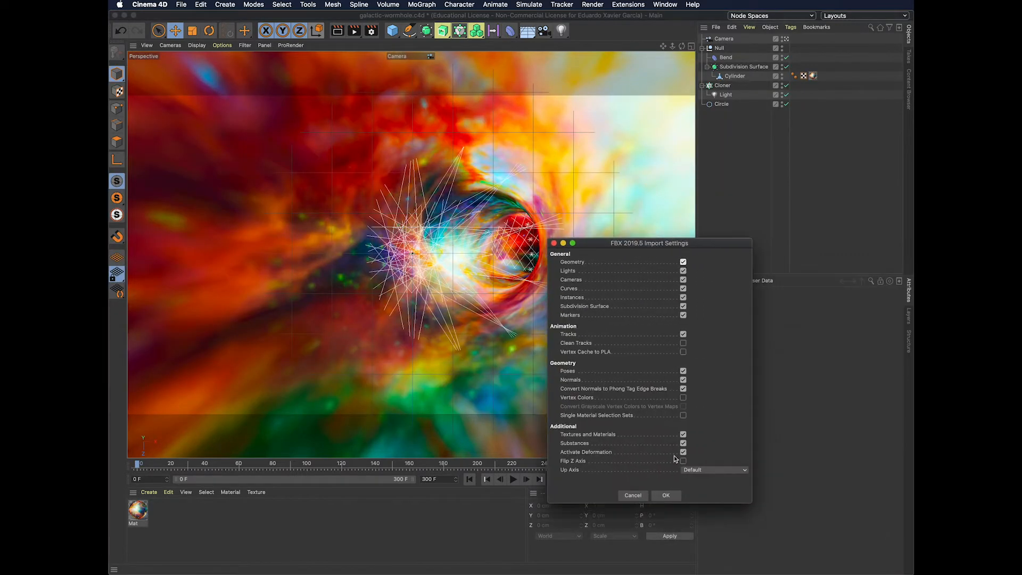
click(665, 496)
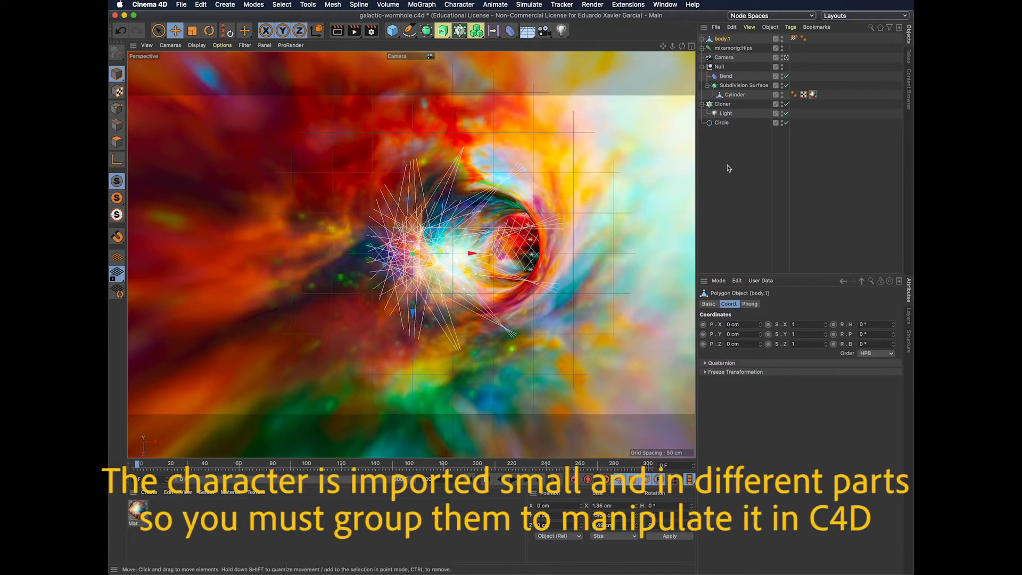
Group the imported body.1 mesh and mixamorig:Hips joint hierarchy together under one null.
click(726, 47)
click(722, 38)
click(702, 38)
click(703, 57)
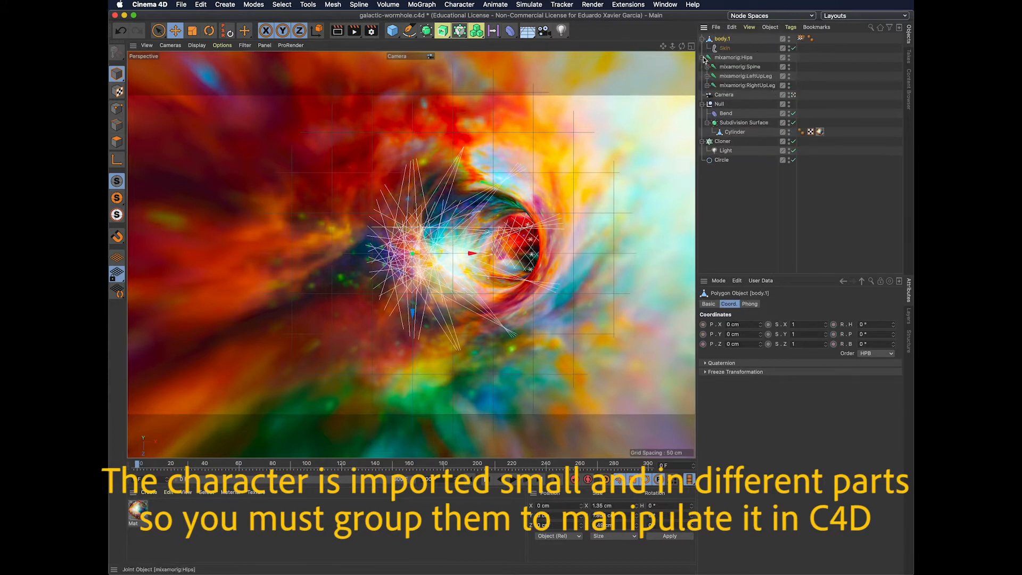
click(704, 57)
click(702, 39)
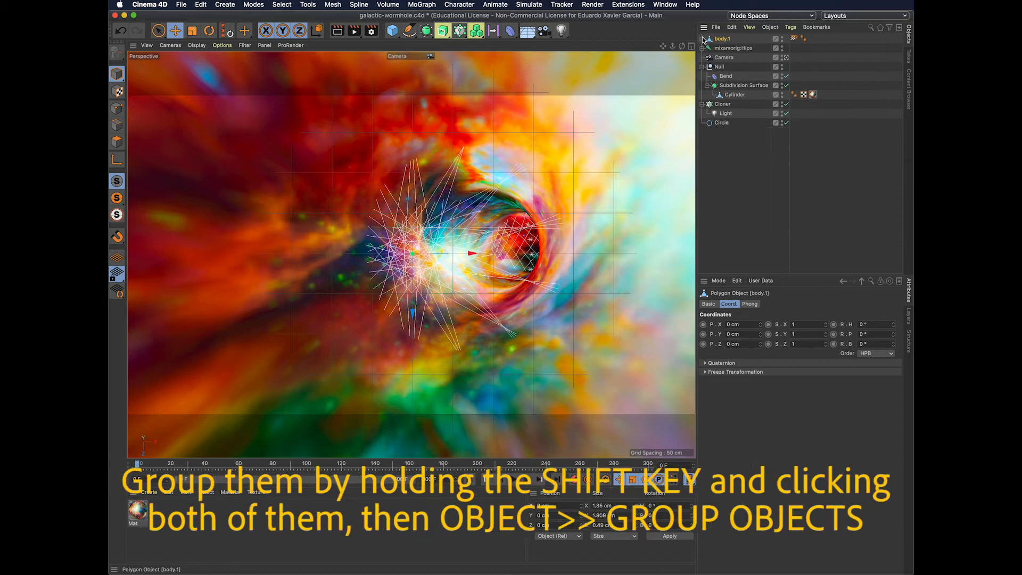
shift+click(727, 48)
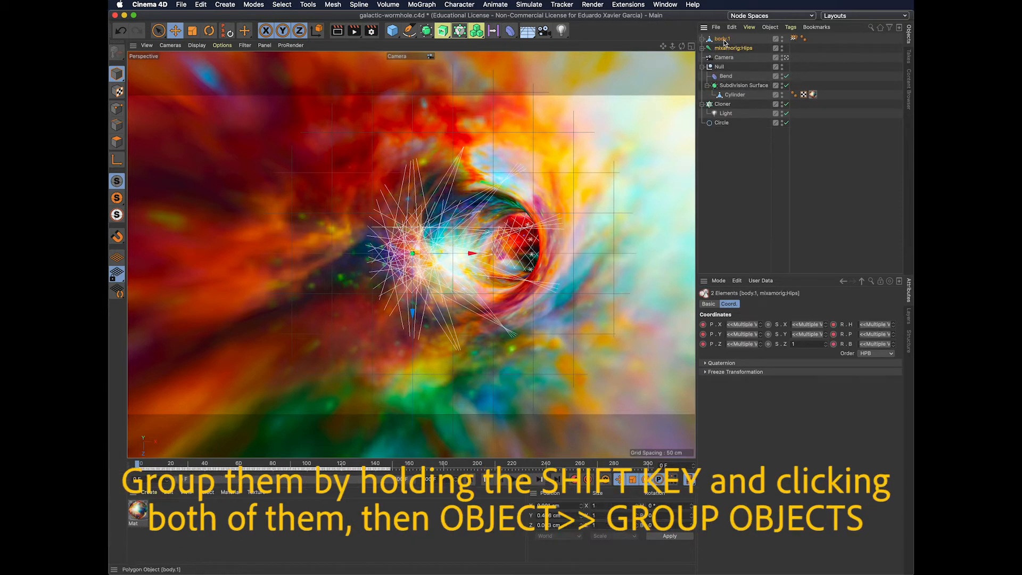
click(766, 28)
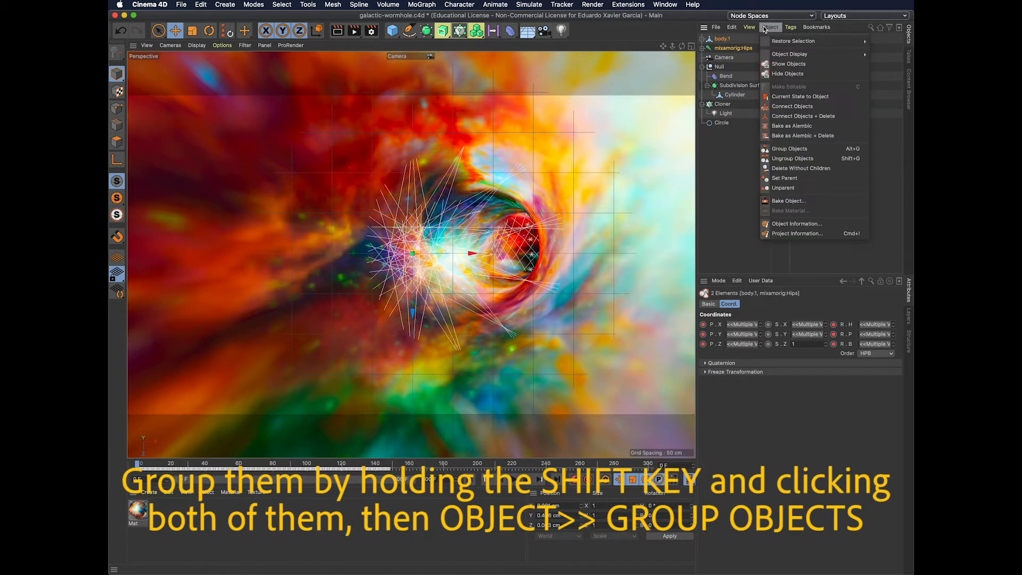
click(790, 149)
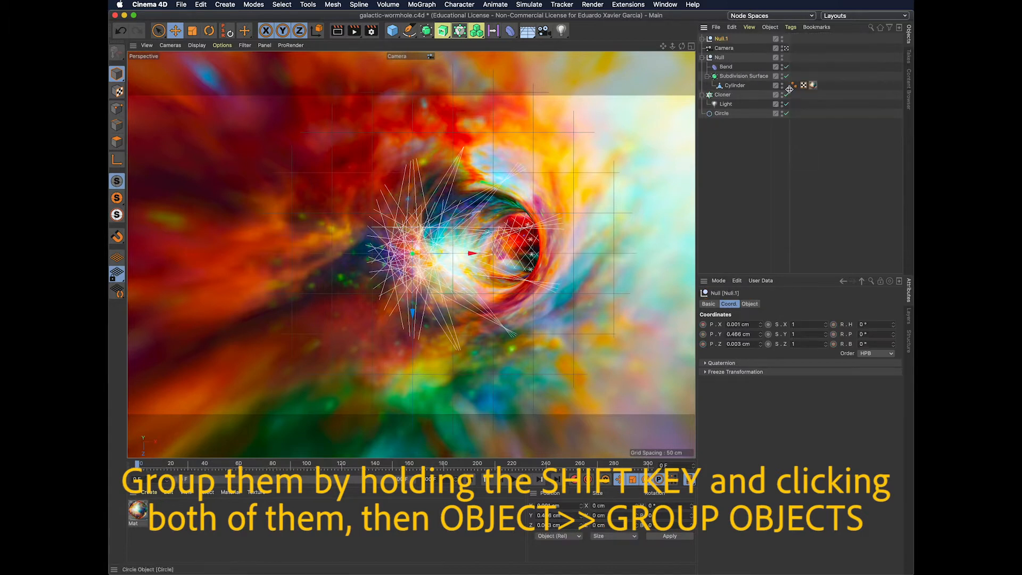
Rename the new null that holds the character parts as astronaut.
click(726, 39)
double_click(725, 39)
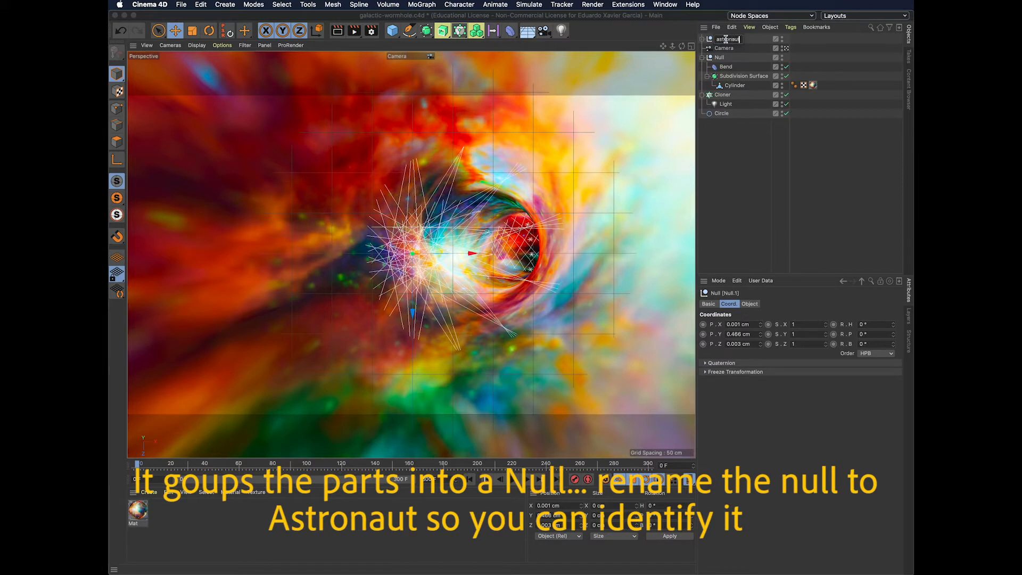
key(Return)
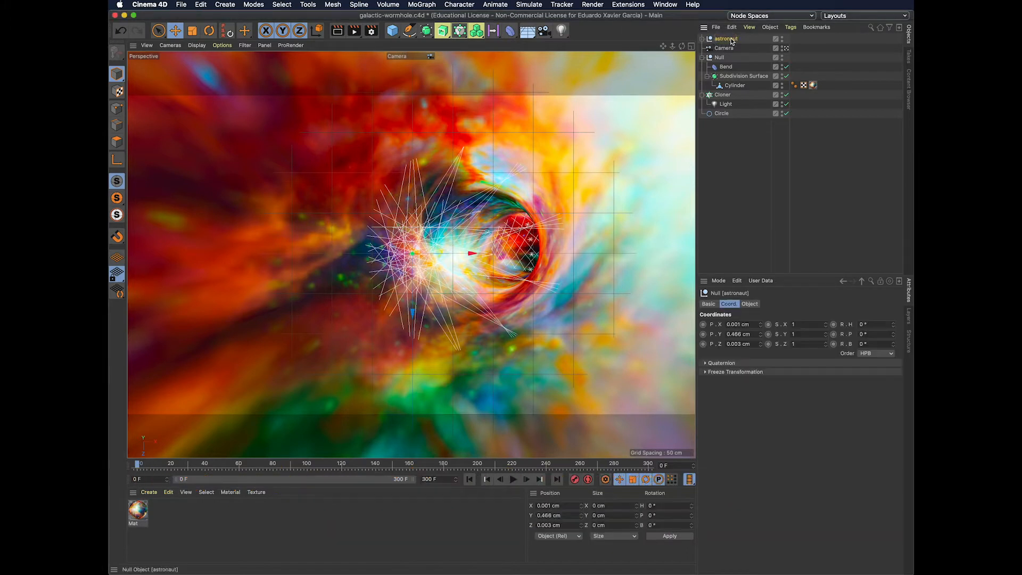
Scale the astronaut null to 200 on the X, Y and Z axes.
click(804, 325)
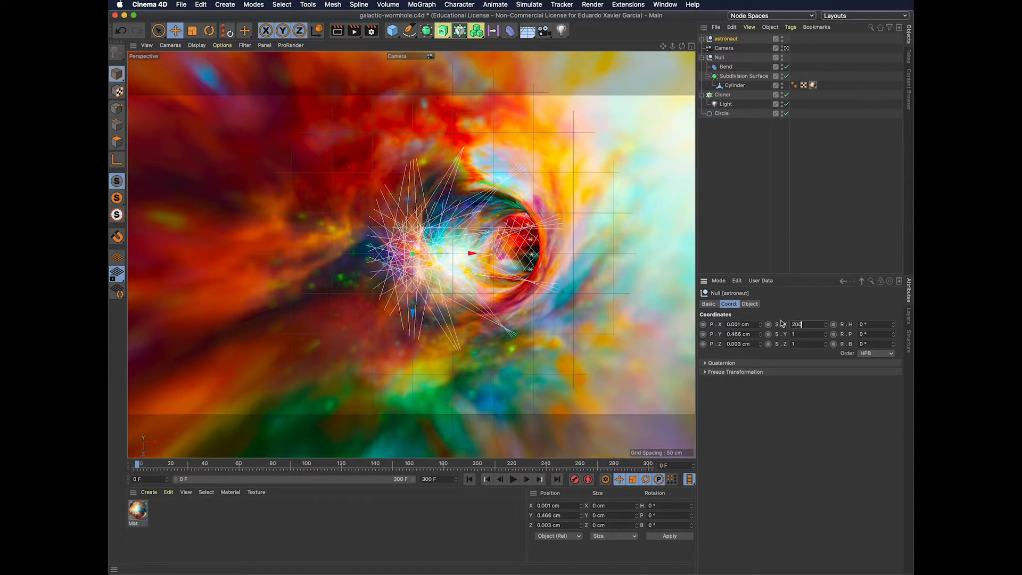
key(Return)
key(Tab)
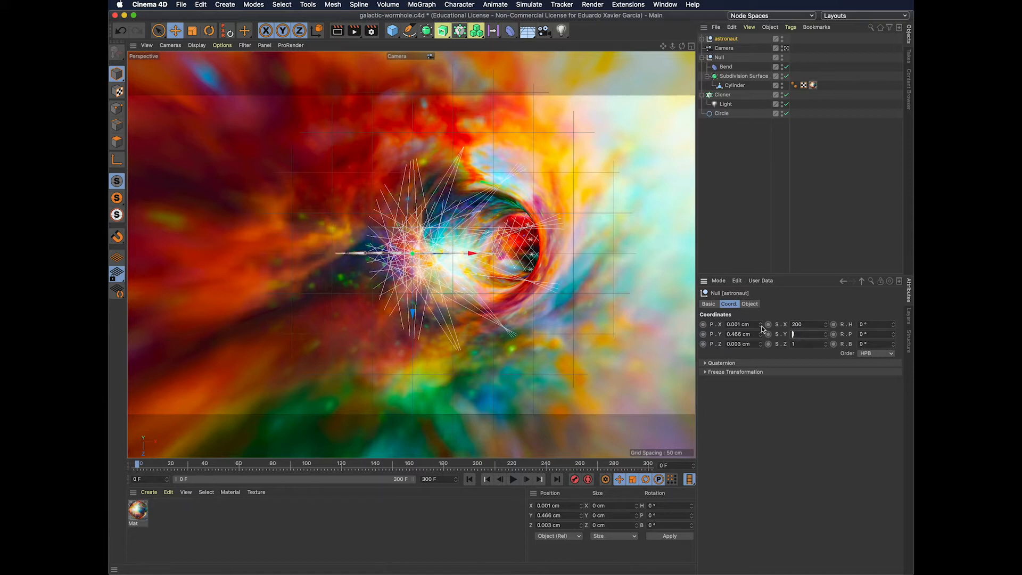
click(808, 342)
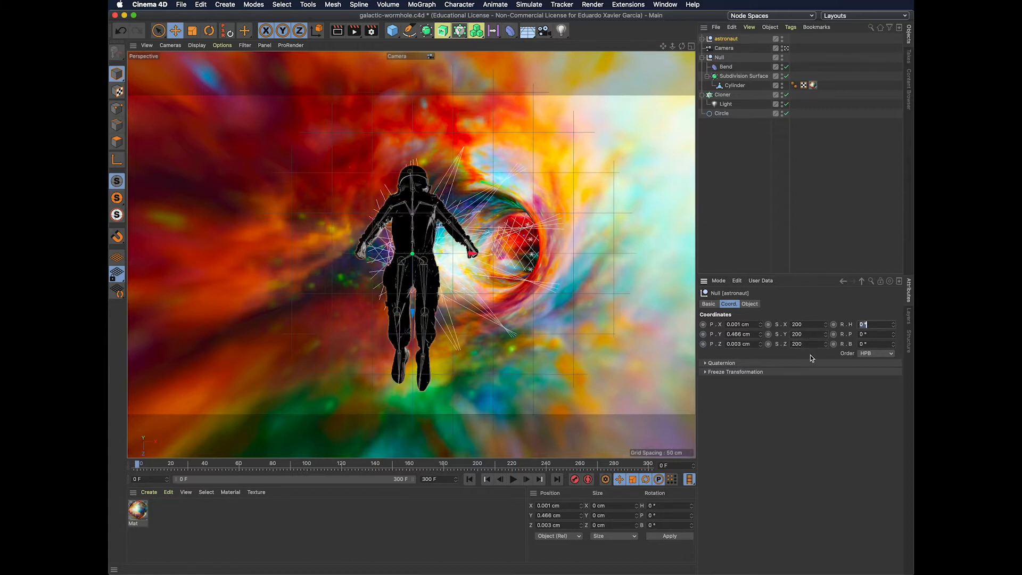
Rotate the astronaut to about H 6°, P -71°, B 187° and move it to about X 0.5, Y -39, Z 198 cm.
drag(673, 49, 663, 53)
click(209, 32)
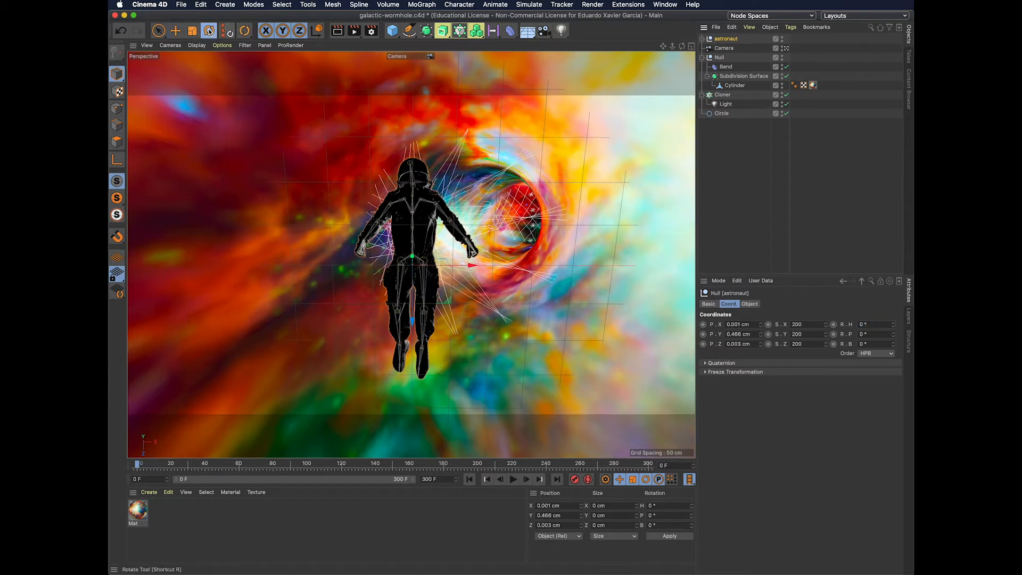
drag(413, 242, 405, 324)
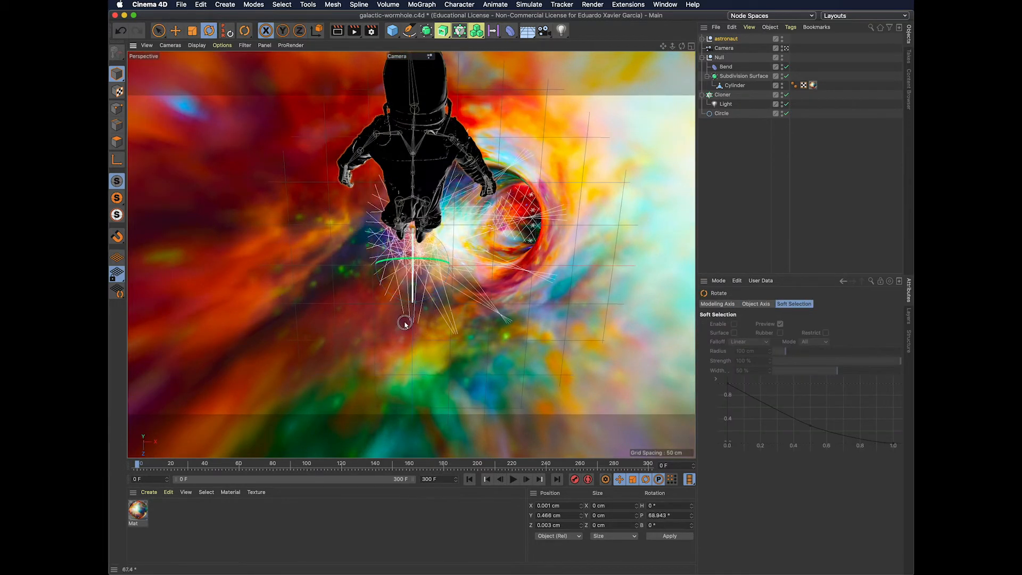
drag(431, 260, 320, 241)
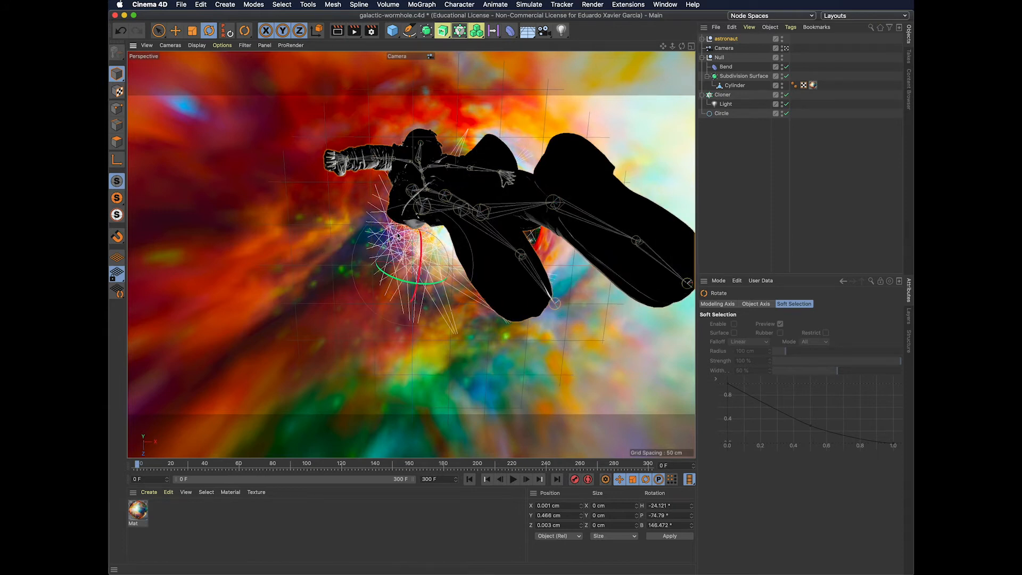
drag(391, 236, 415, 329)
click(175, 30)
mouse_move(412, 425)
mouse_down()
mouse_move(411, 554)
mouse_move(412, 430)
mouse_up()
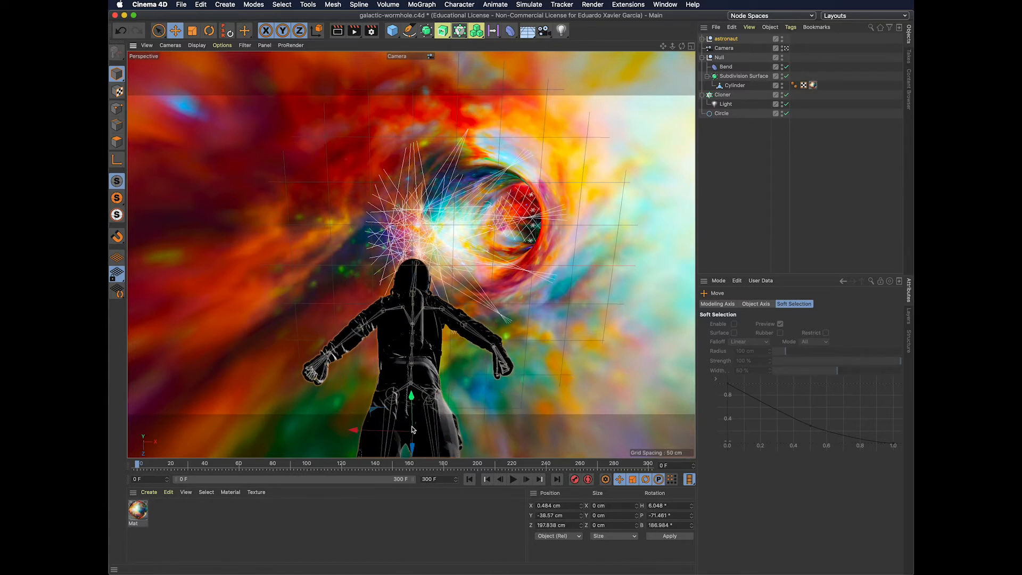
Play the animation to compare the character's motion with the timeline length, and return to frame 0.
click(514, 480)
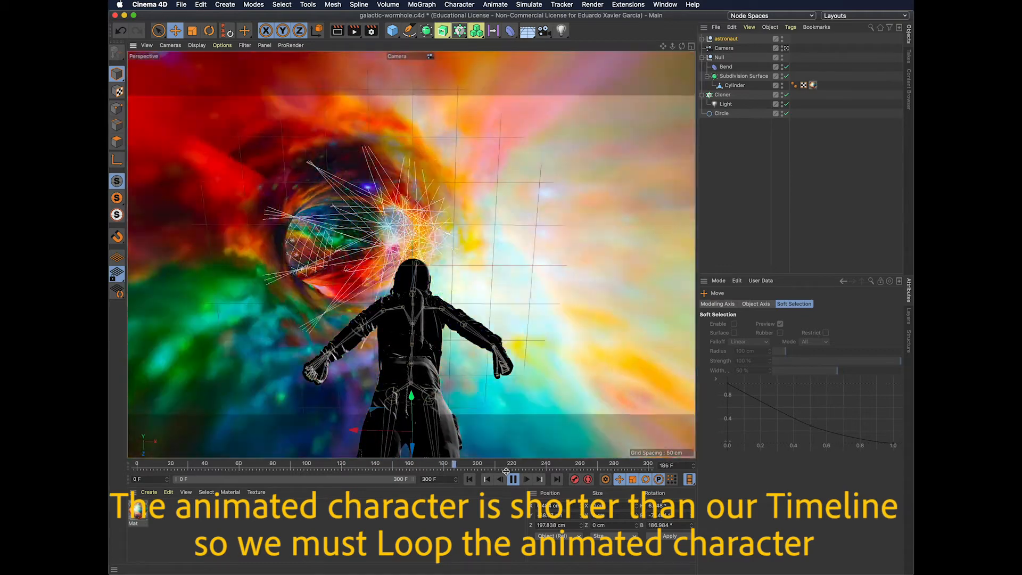
click(554, 467)
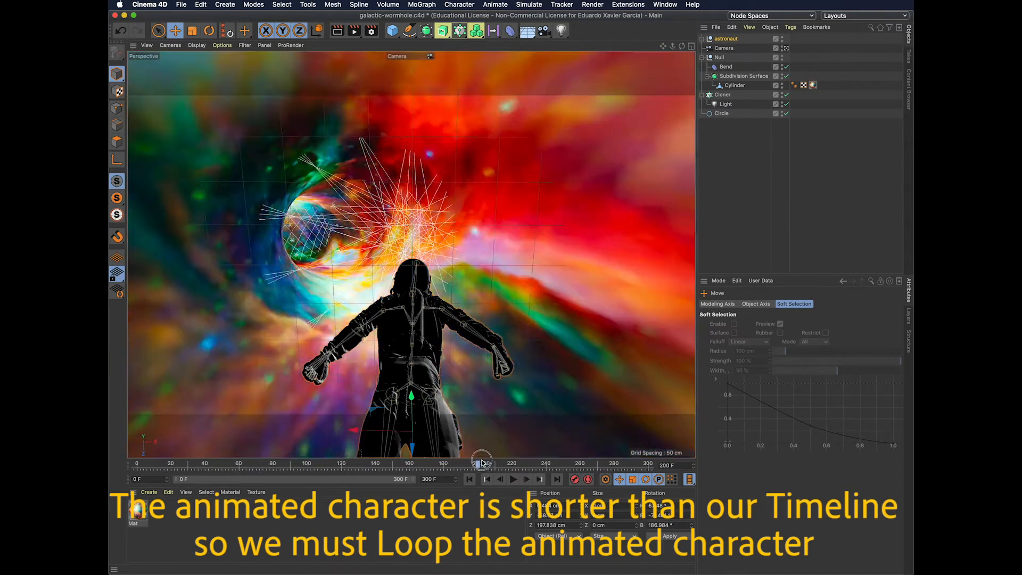
drag(481, 463, 137, 463)
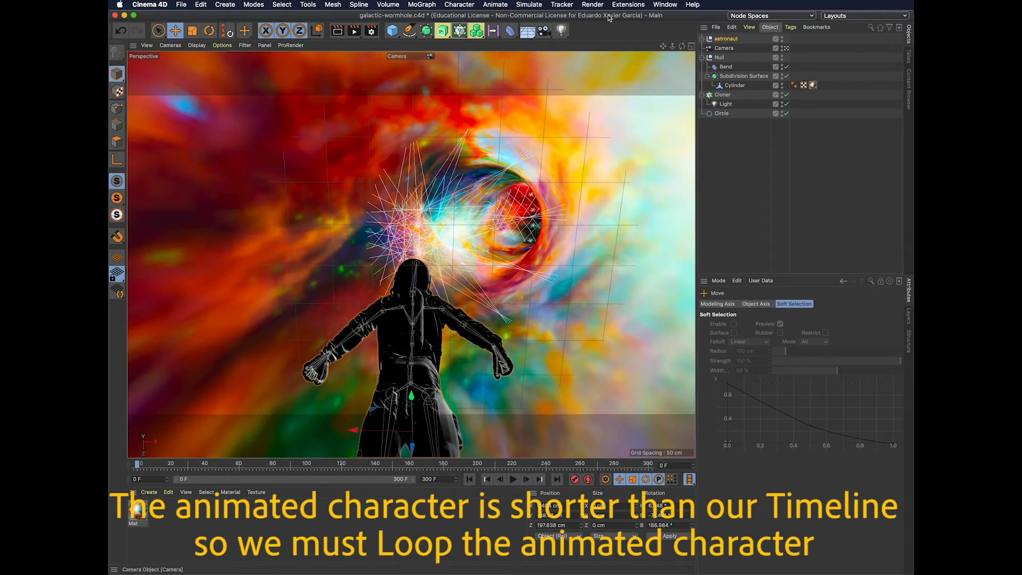
Open the Timeline (Dope Sheet) and select all animation tracks of mixamorig:Hips, keeping their track properties in view.
click(727, 39)
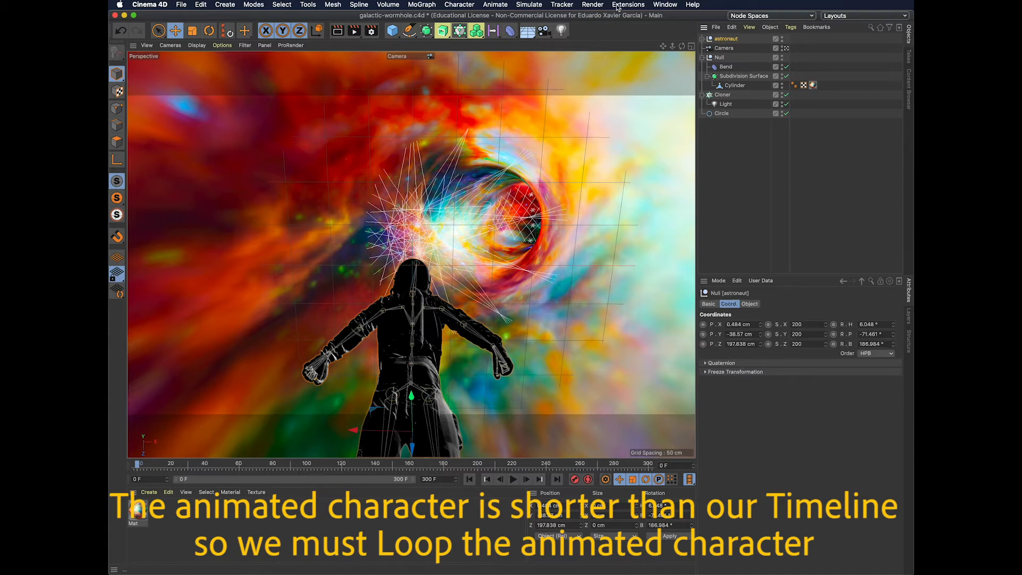
click(666, 5)
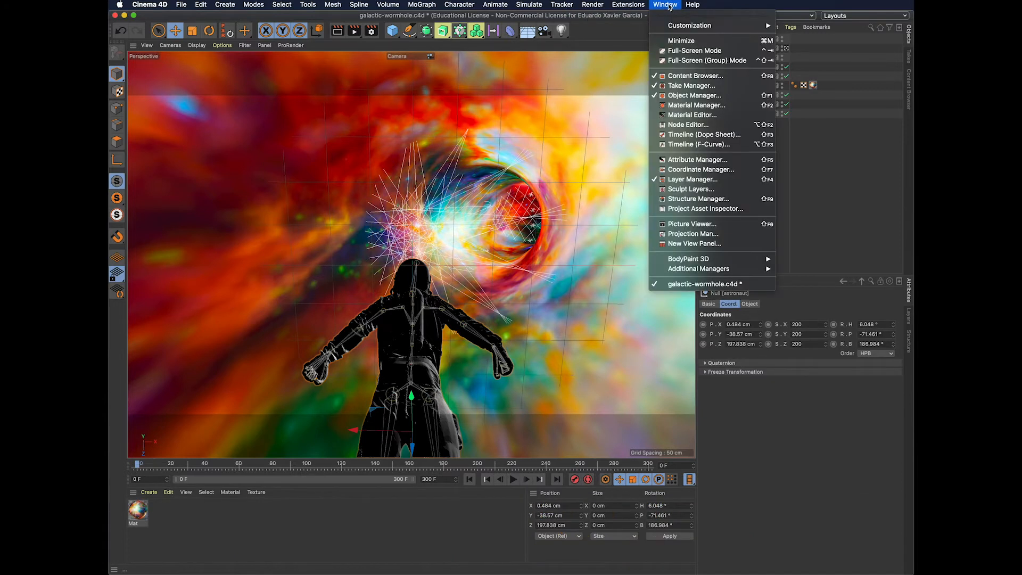
click(688, 135)
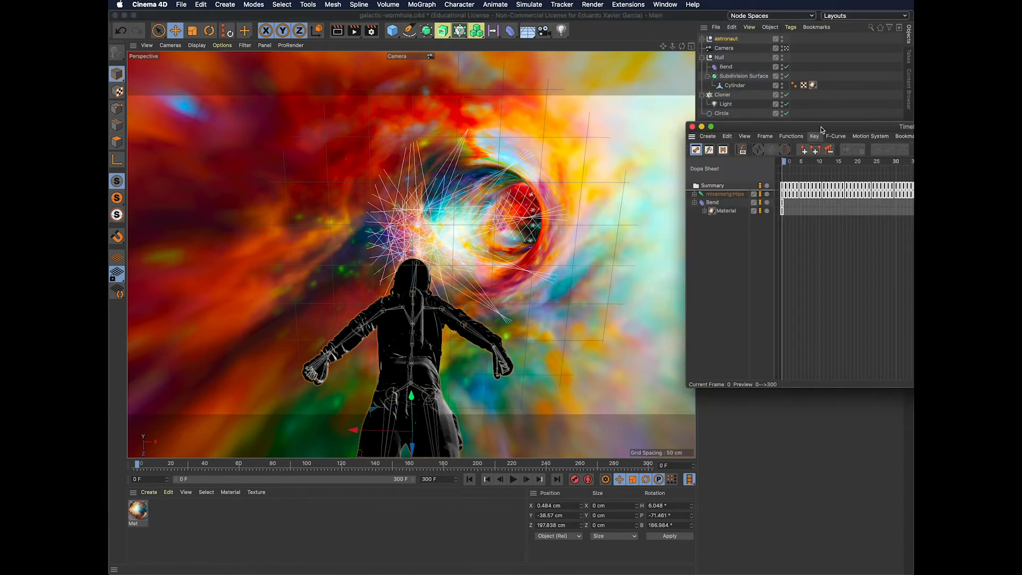
drag(820, 124, 461, 123)
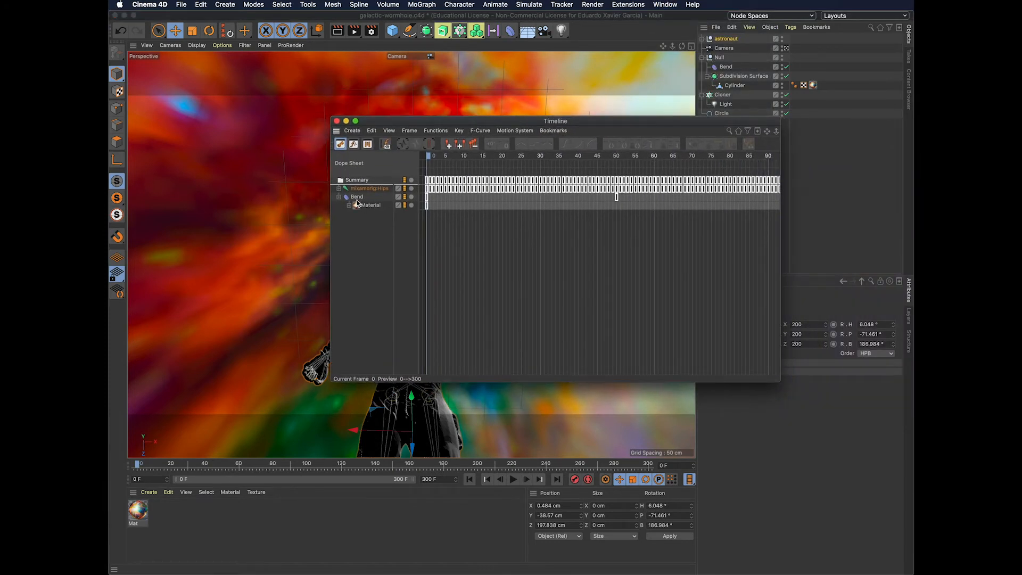
click(361, 191)
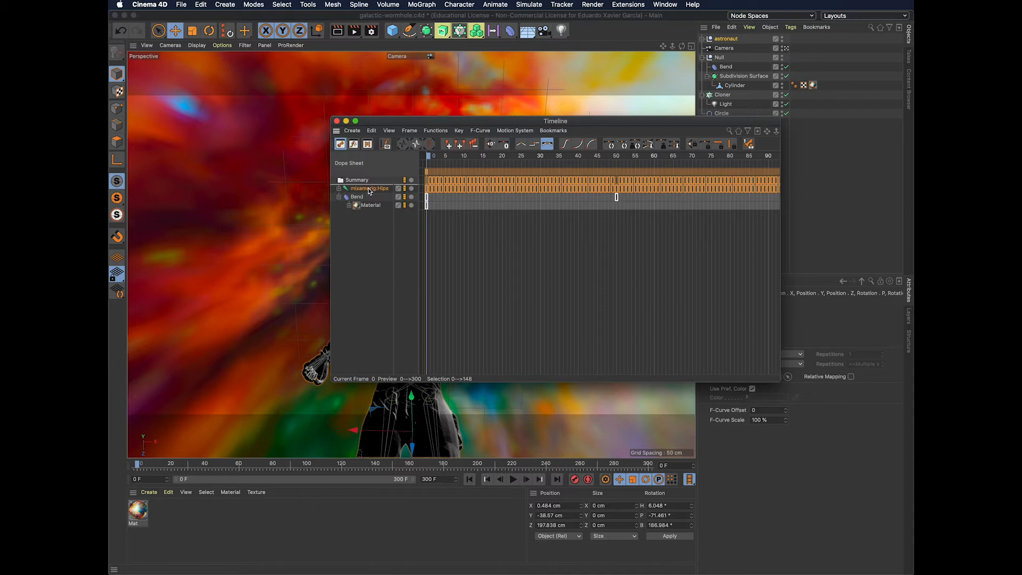
drag(482, 122, 372, 104)
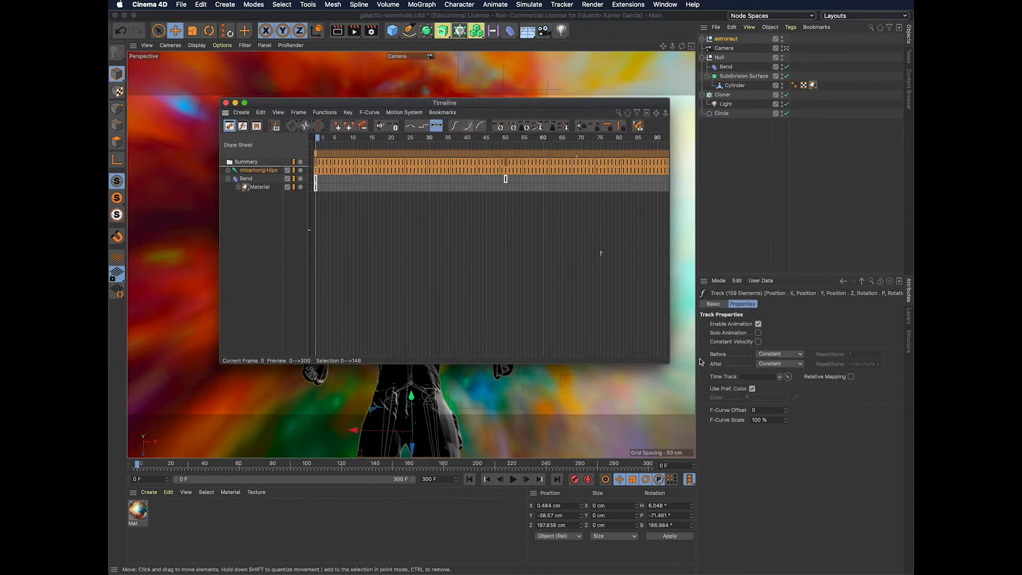
drag(667, 362, 676, 383)
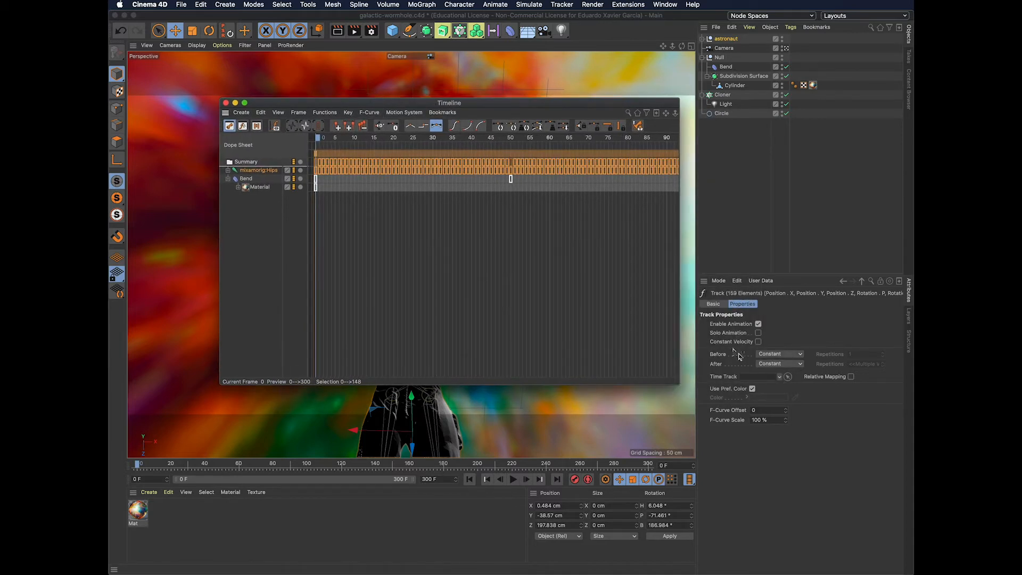
Set the selected tracks' After behaviour to Repeat with 3 repetitions and play back the looped character animation.
click(795, 364)
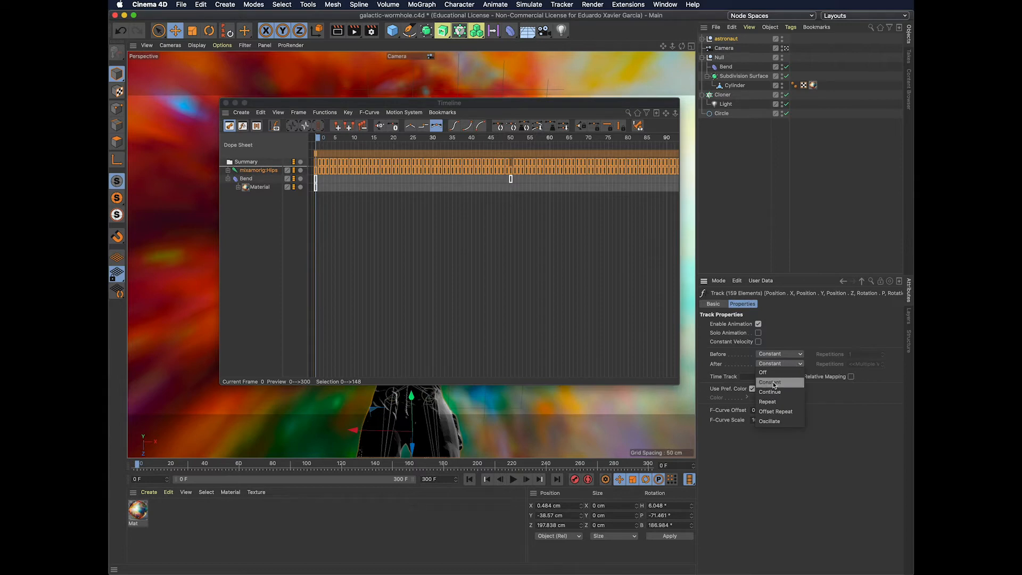
click(773, 404)
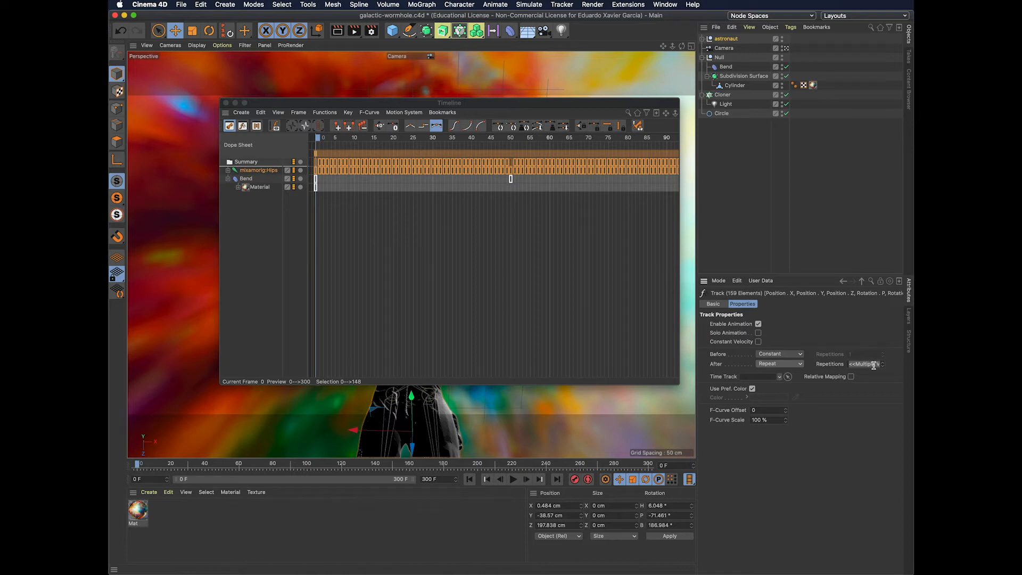
click(882, 363)
click(224, 102)
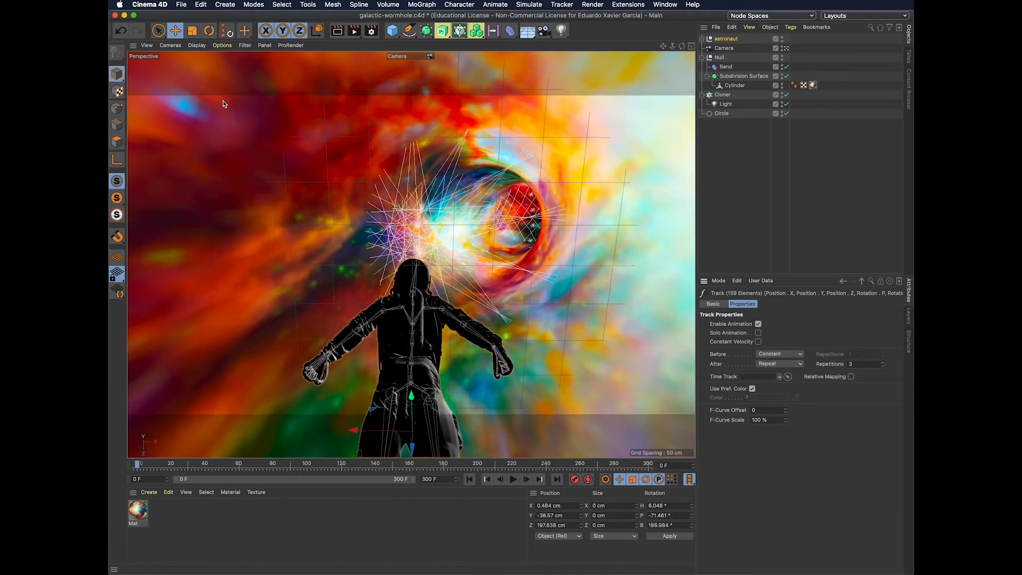
click(514, 480)
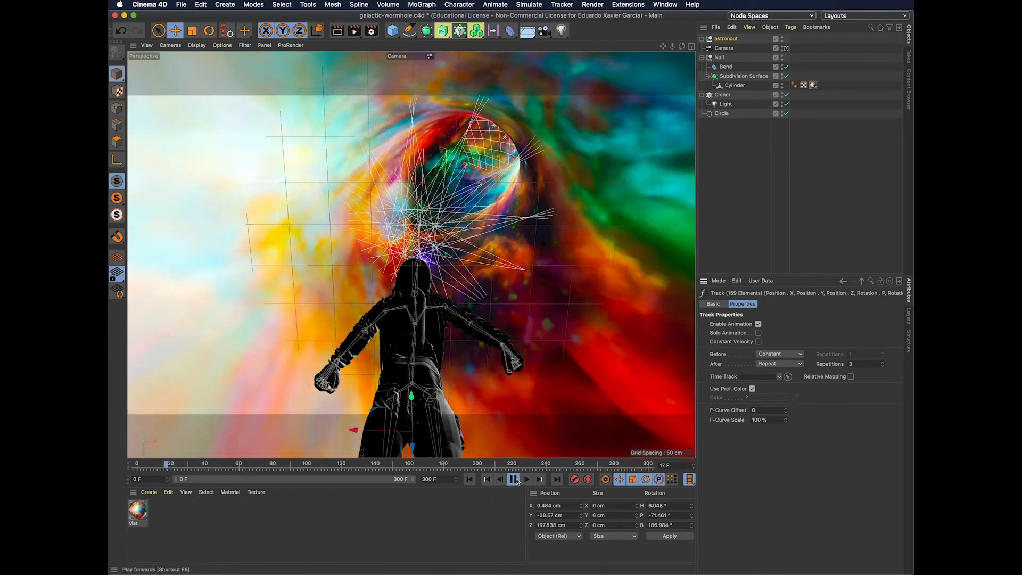
Stop the animation playback and return to frame 0.
click(514, 479)
drag(172, 466, 113, 464)
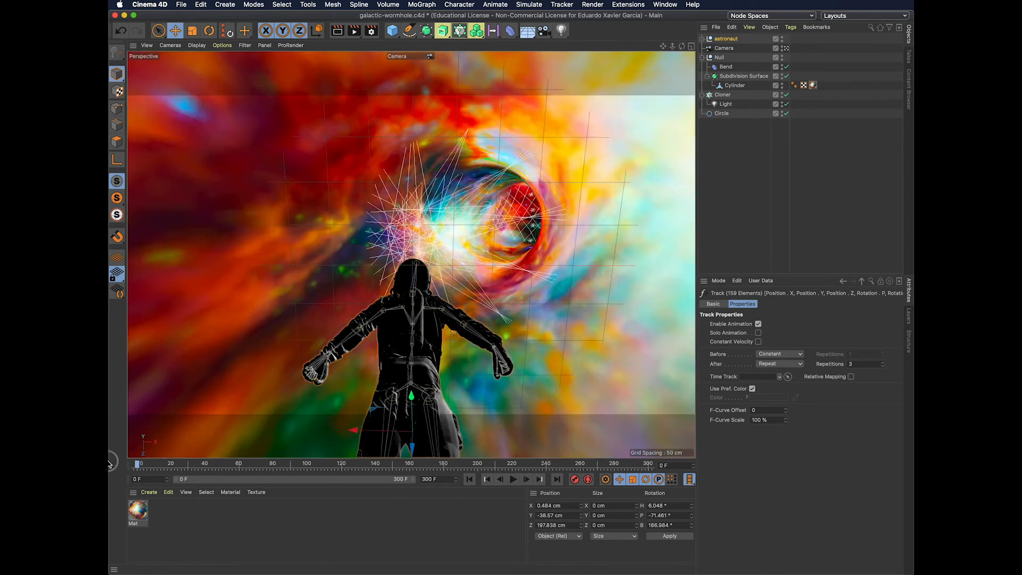
Create a new material with the Color channel disabled and add a Reflection (Legacy) layer to its Reflectance channel.
double_click(187, 545)
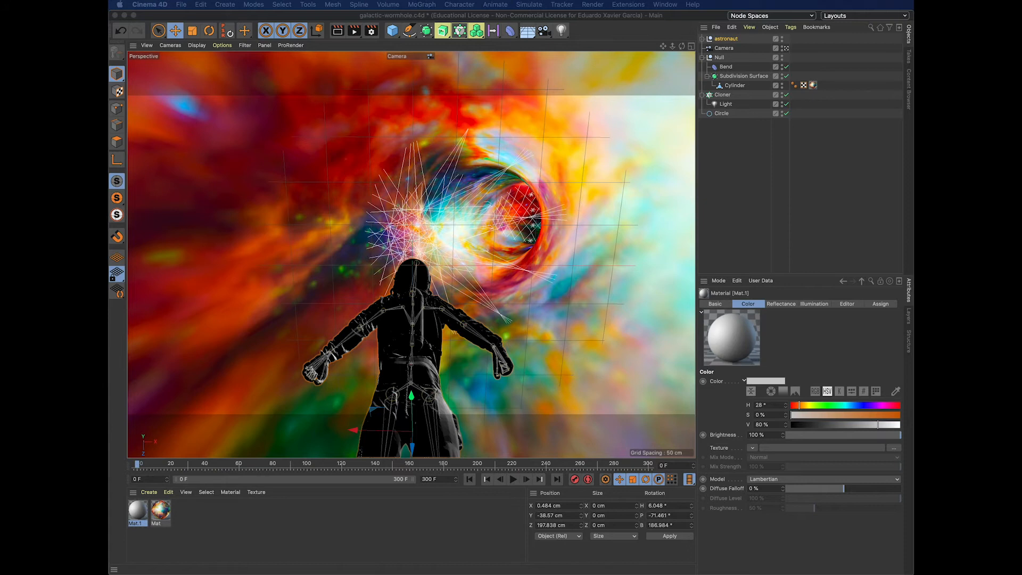
double_click(137, 510)
click(255, 217)
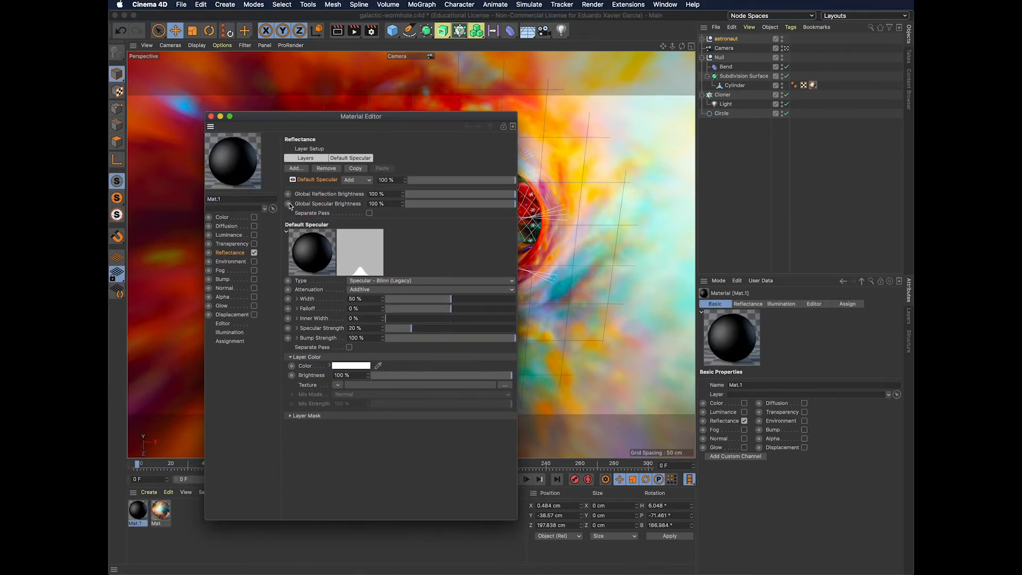
drag(312, 120, 481, 114)
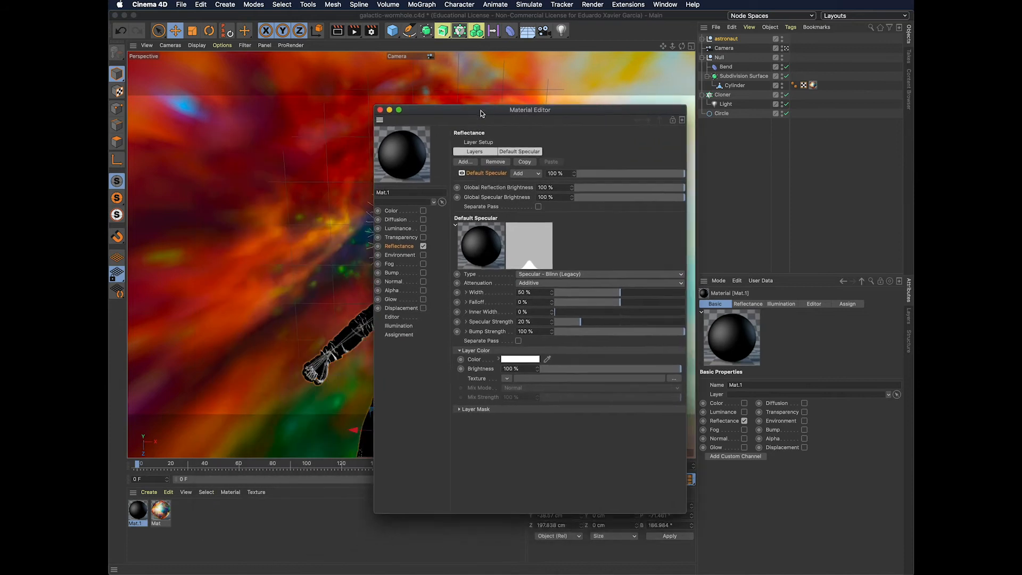
click(465, 162)
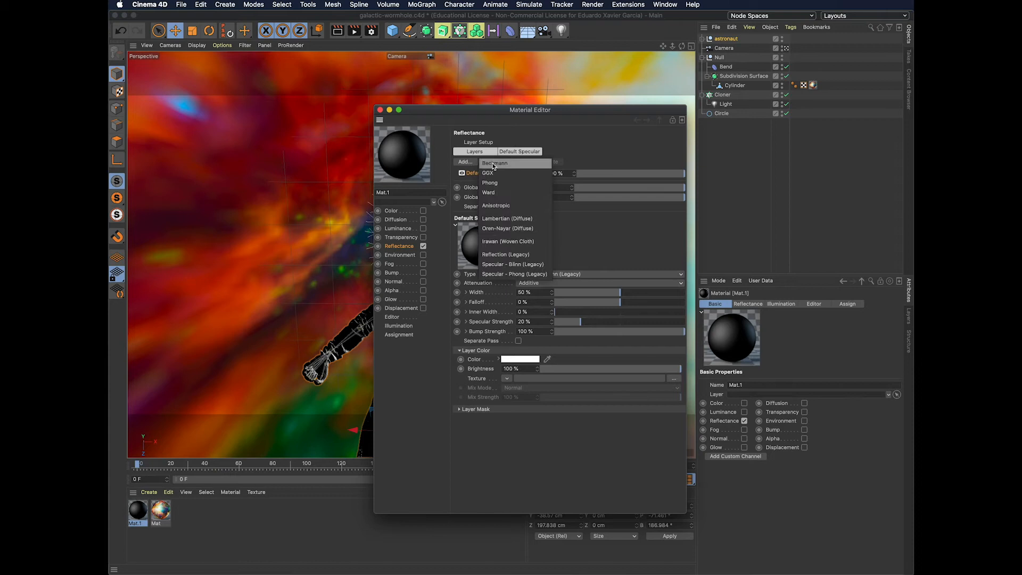
click(506, 255)
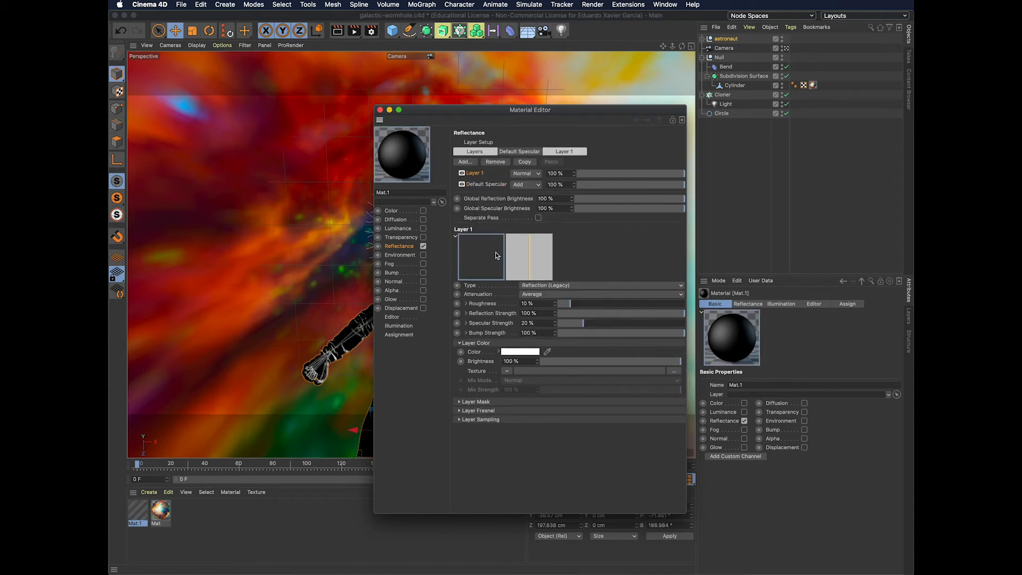
Set the reflection layer's roughness to 20% and its reflection strength to about 49%, and close the Material Editor.
drag(415, 110, 583, 107)
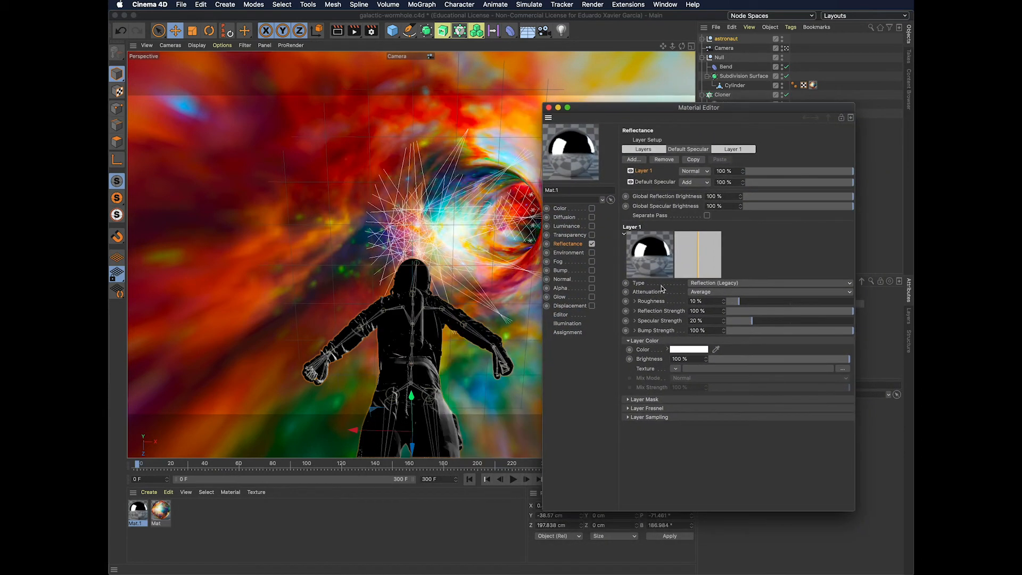
drag(739, 302, 771, 301)
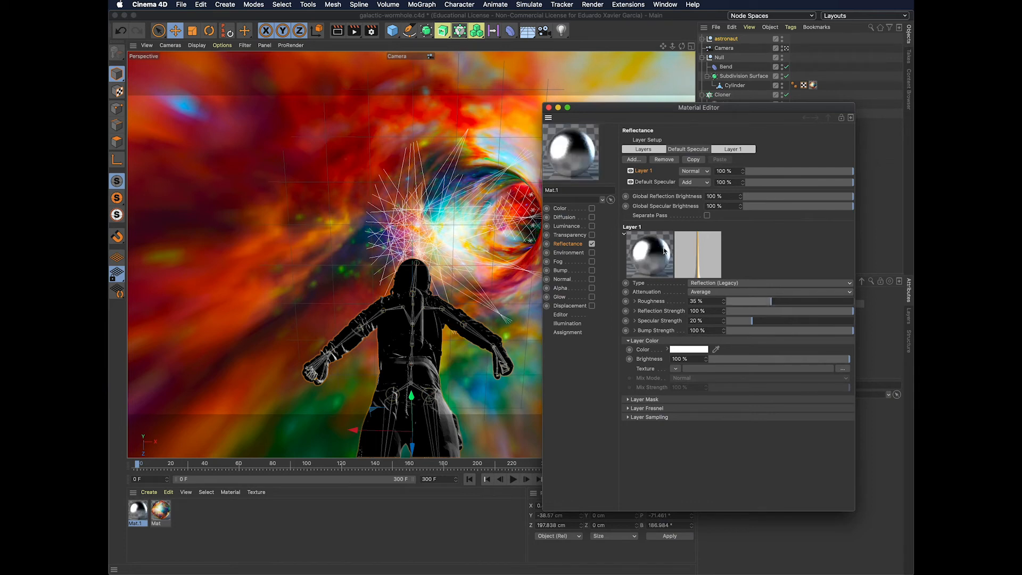
drag(772, 302, 753, 304)
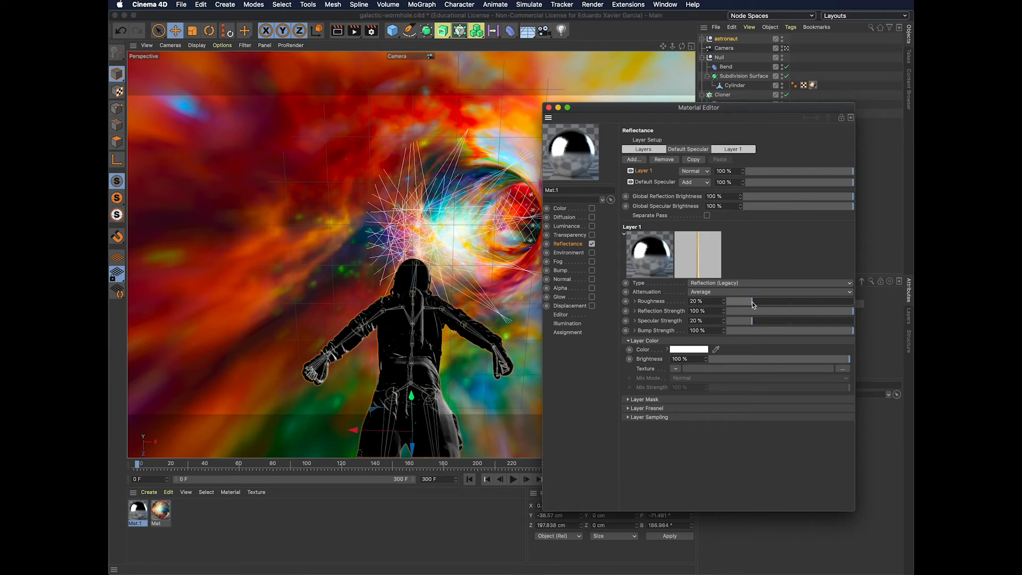
drag(848, 313, 791, 314)
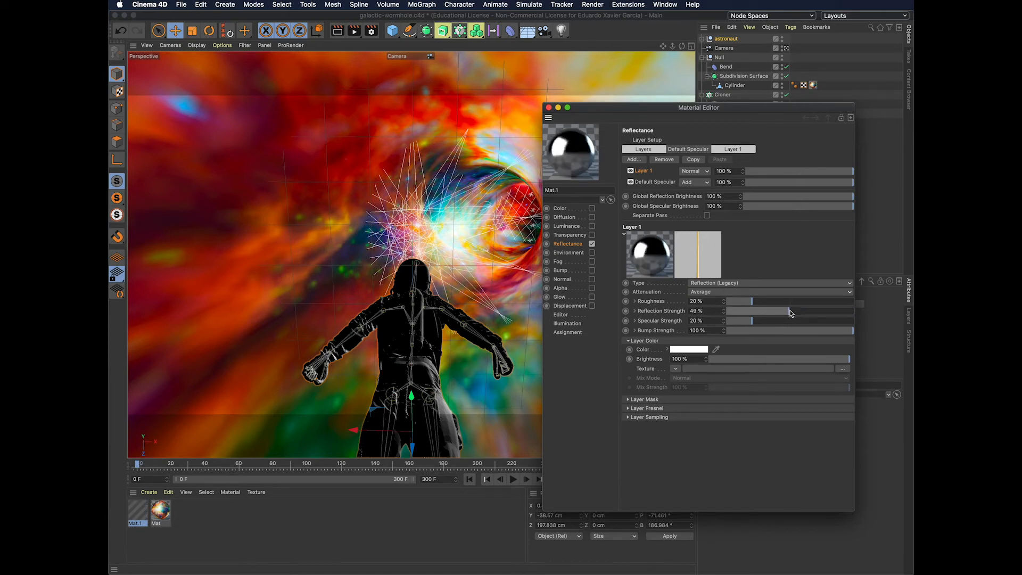
click(549, 107)
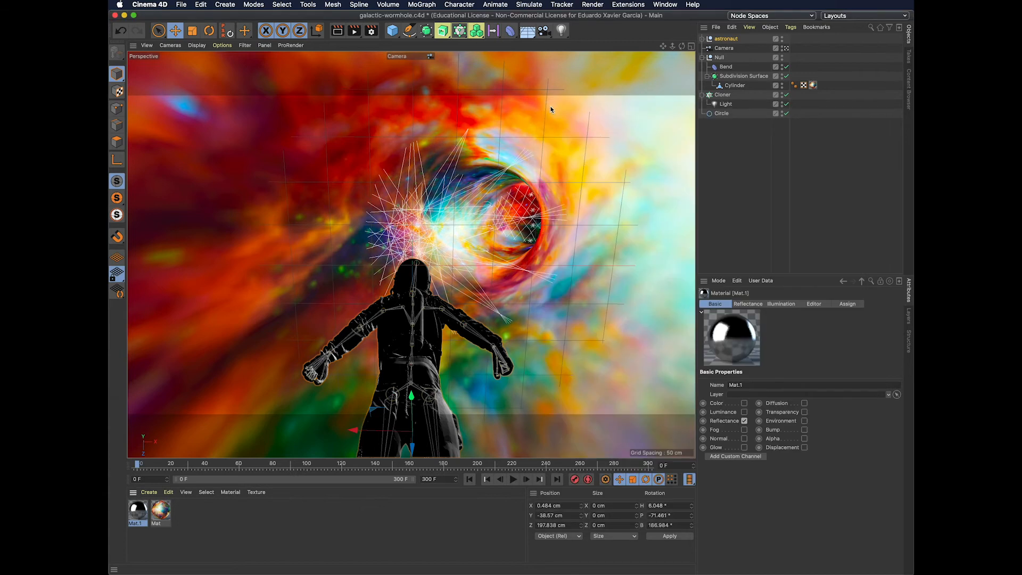
Apply the new reflective material to the astronaut object and render the active view to check it.
drag(137, 512, 729, 40)
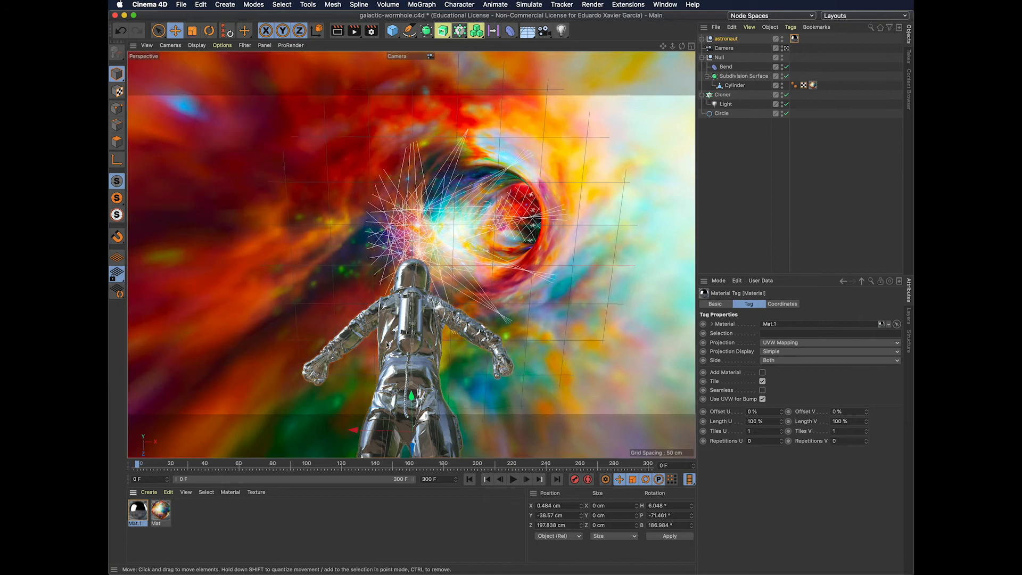
click(337, 31)
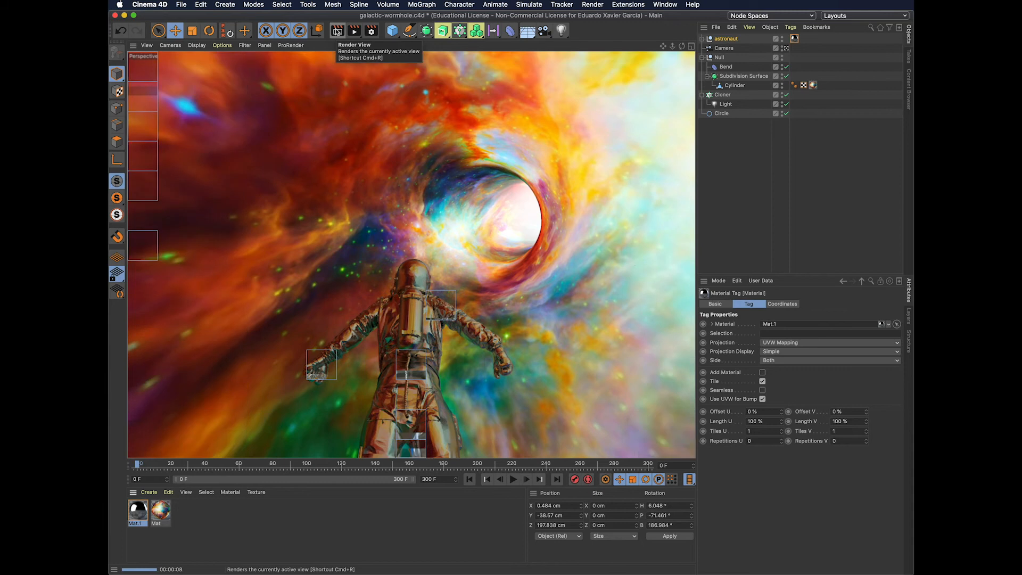
In the render settings, rename the output file to galactic-wormhole-4 in the renders folder and keep the format as MP4.
click(371, 30)
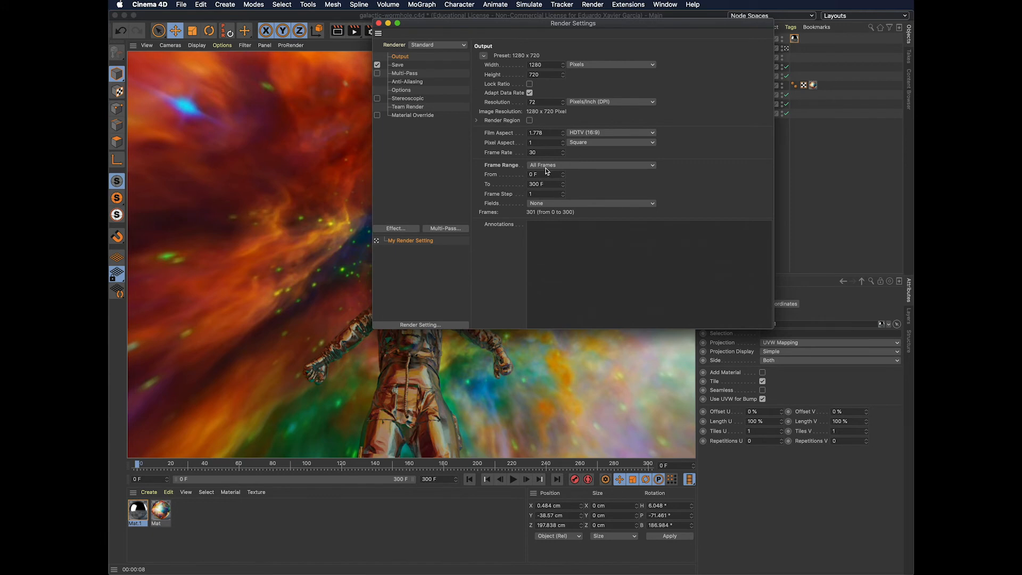
click(415, 65)
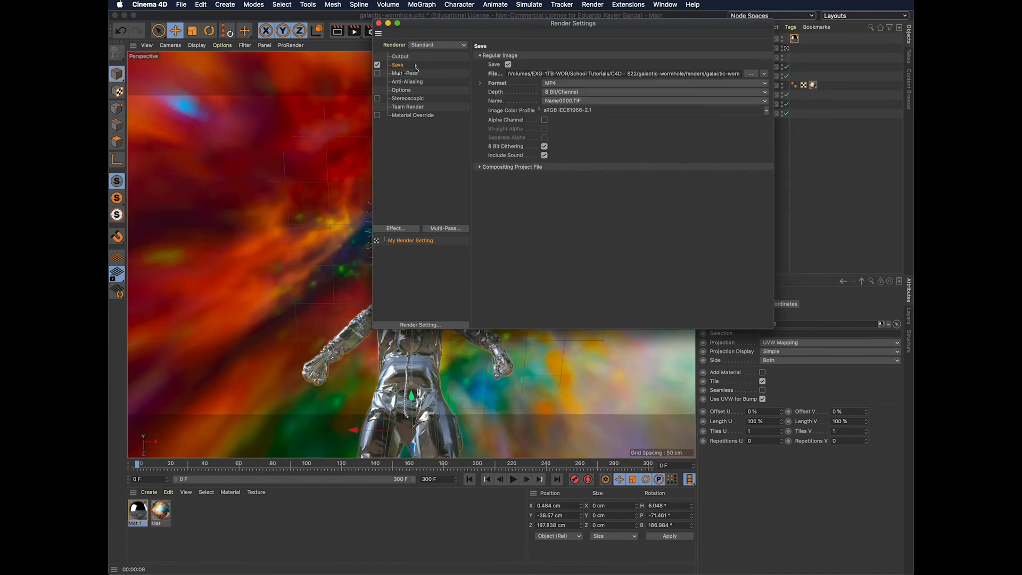
drag(690, 73, 779, 75)
click(736, 73)
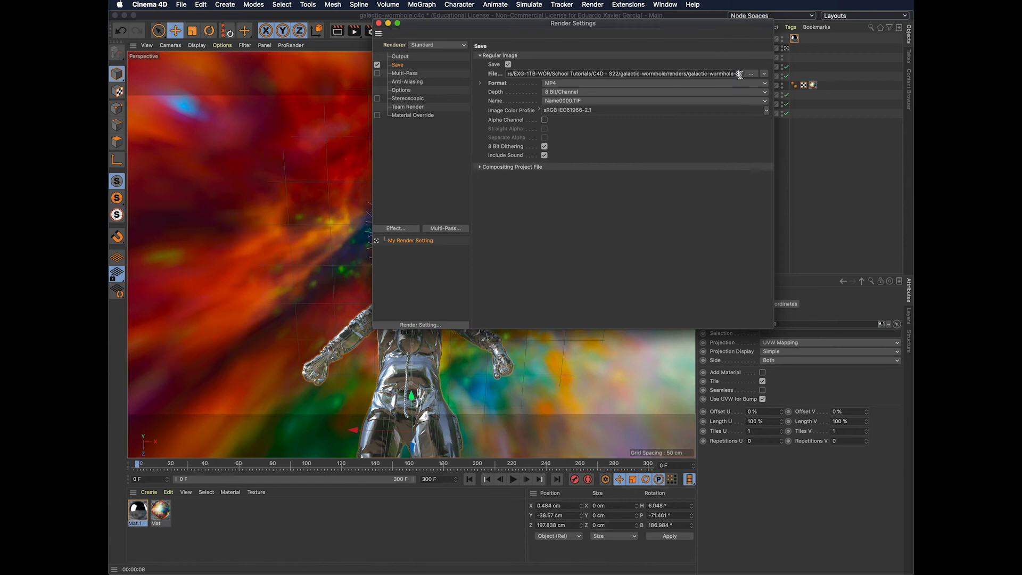
text(4)
click(556, 83)
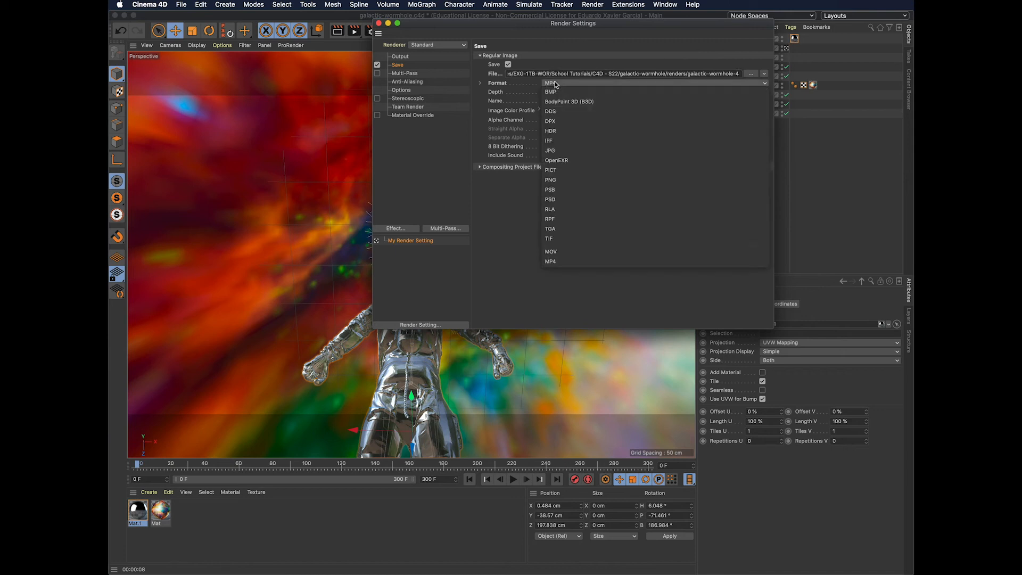
click(550, 261)
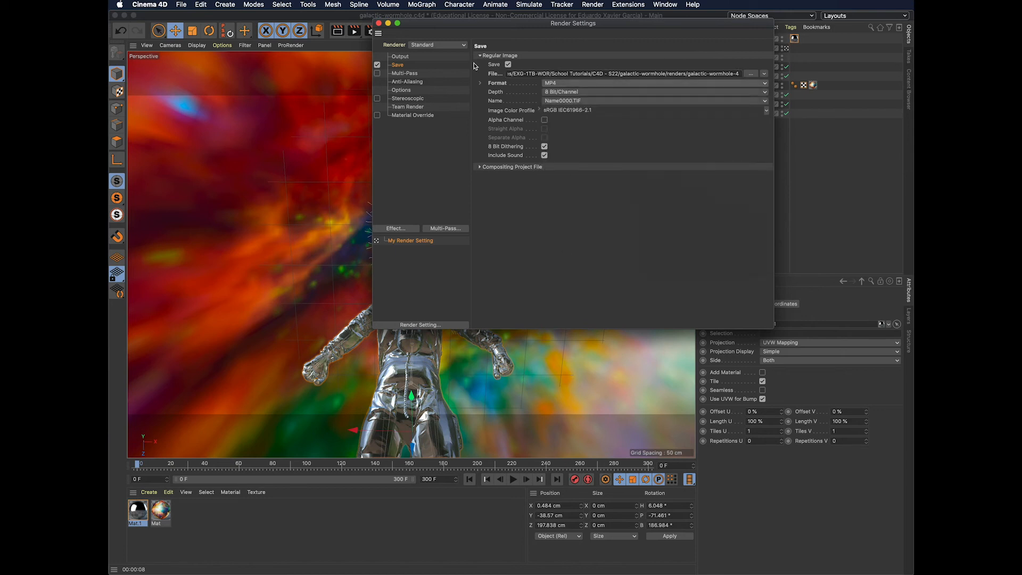
click(379, 24)
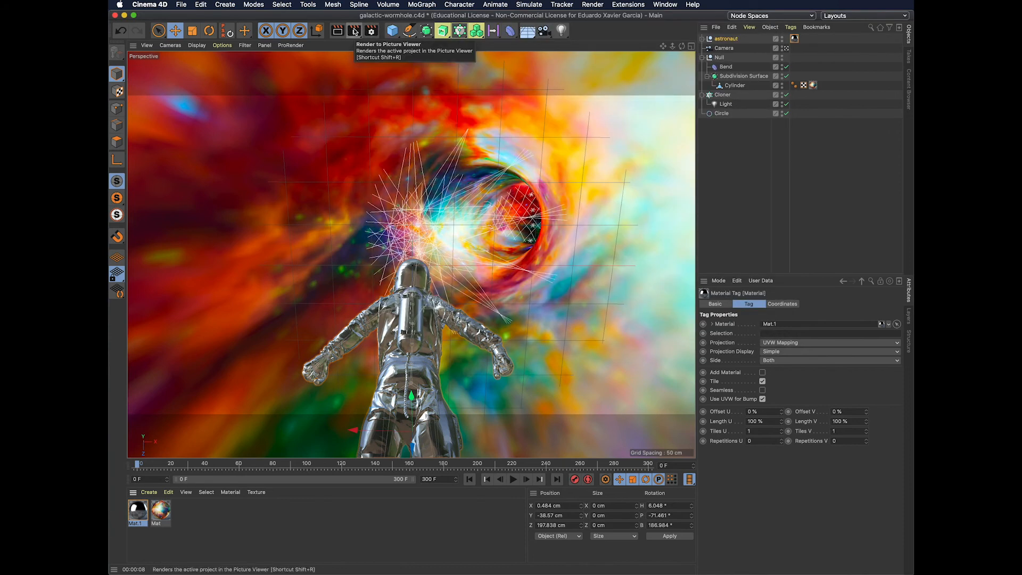
Render the project to the Picture Viewer and reposition its window so the whole render and its history are in view.
click(354, 31)
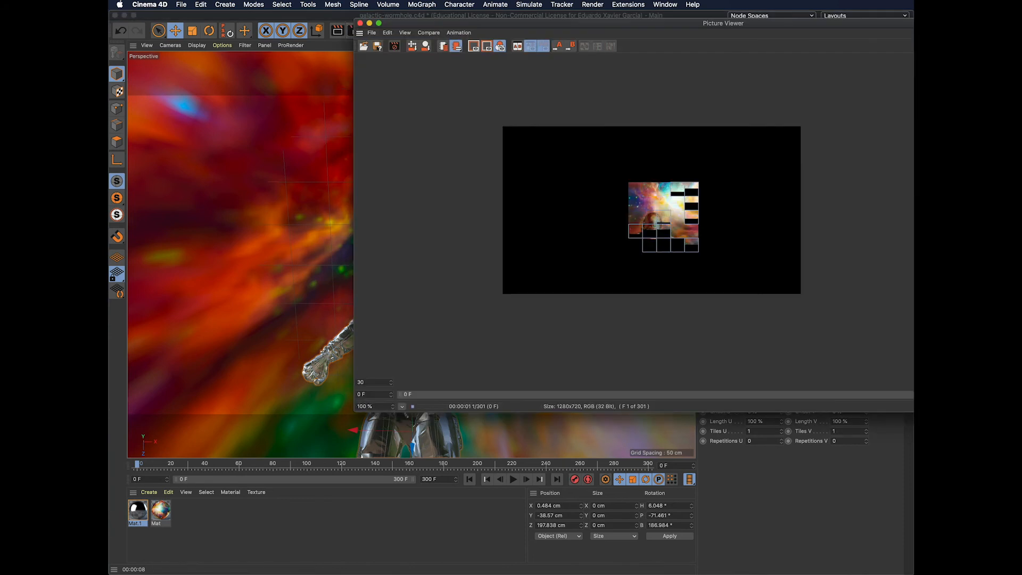
drag(797, 26, 669, 41)
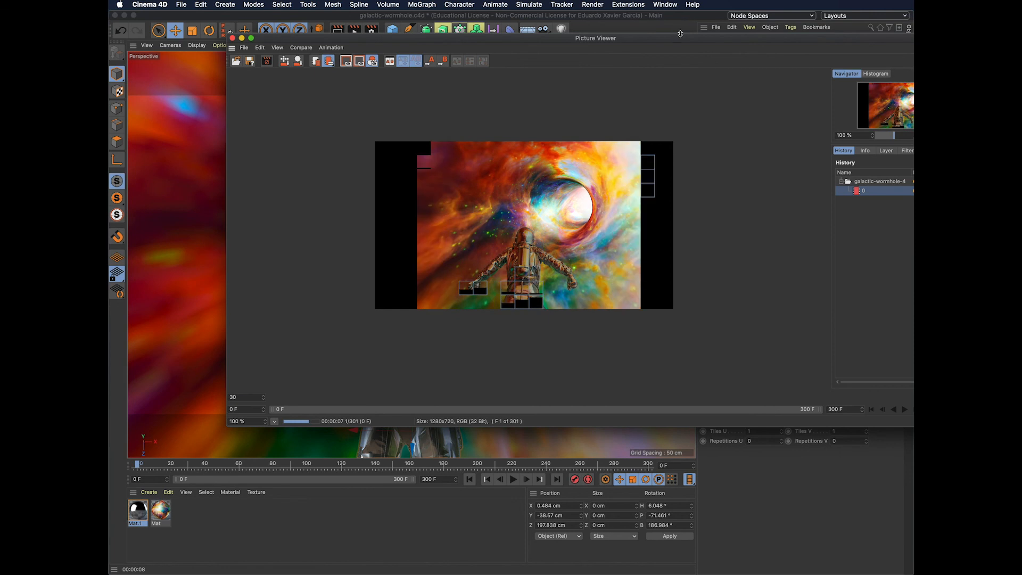
drag(747, 41, 663, 42)
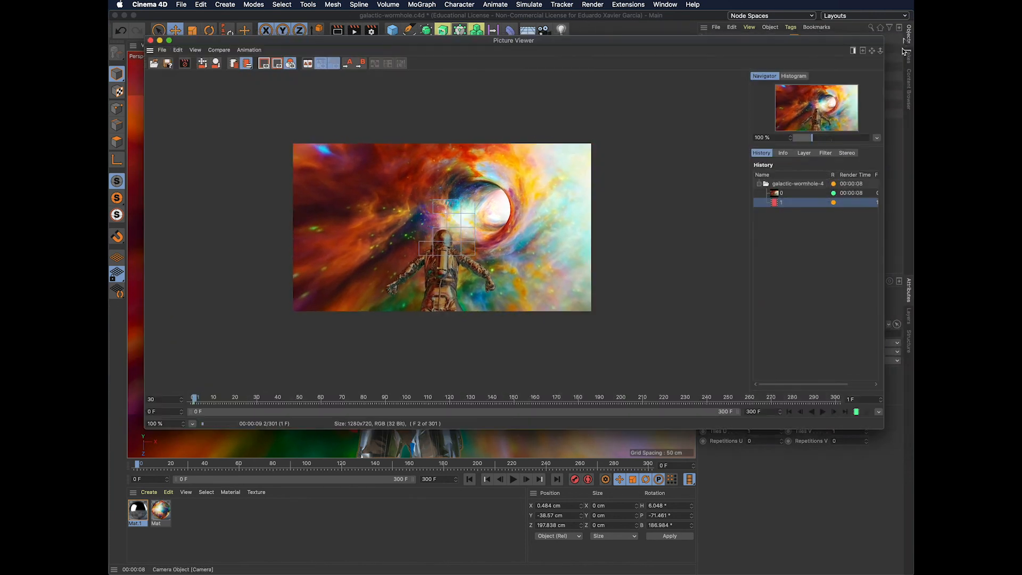
drag(886, 38, 734, 95)
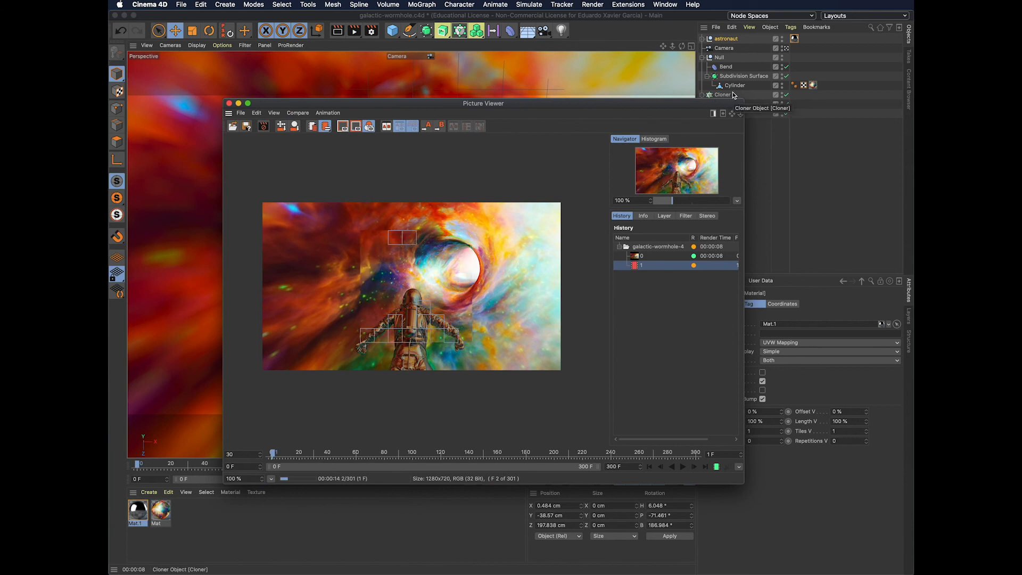